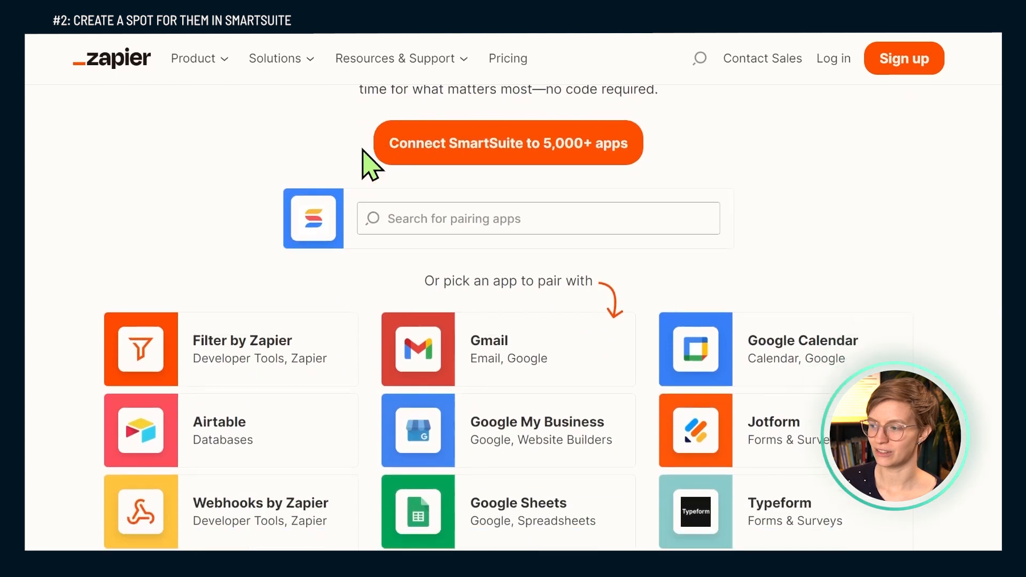
Browse the pages of apps that can be paired with SmartSuite on its Zapier integration page.
{"action": "left_click", "coordinate": [530, 486]}
{"action": "left_click", "coordinate": [530, 486]}
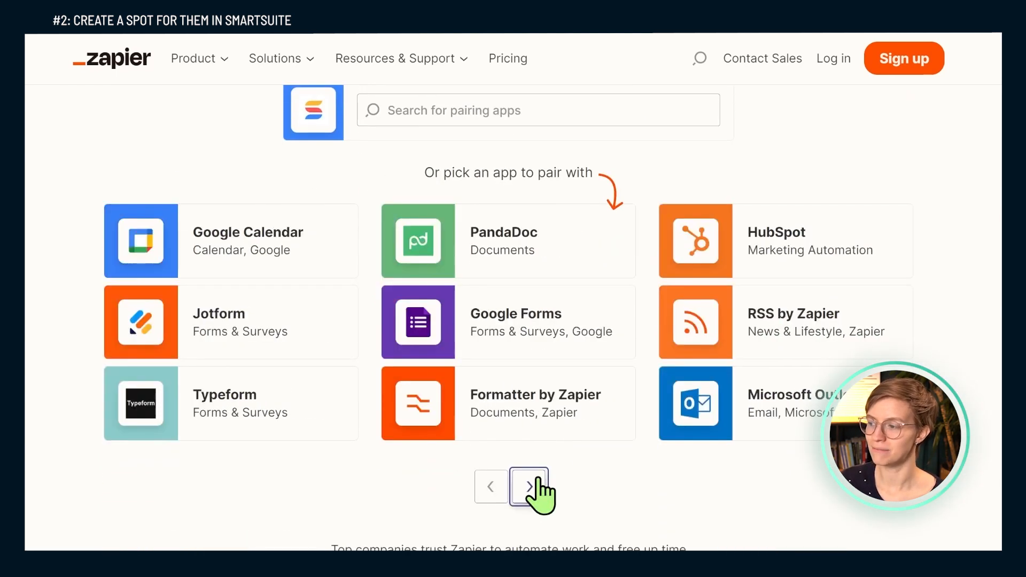
{"action": "left_click", "coordinate": [531, 487]}
{"action": "left_click", "coordinate": [531, 486]}
{"action": "left_click", "coordinate": [531, 486]}
{"action": "left_click", "coordinate": [530, 486]}
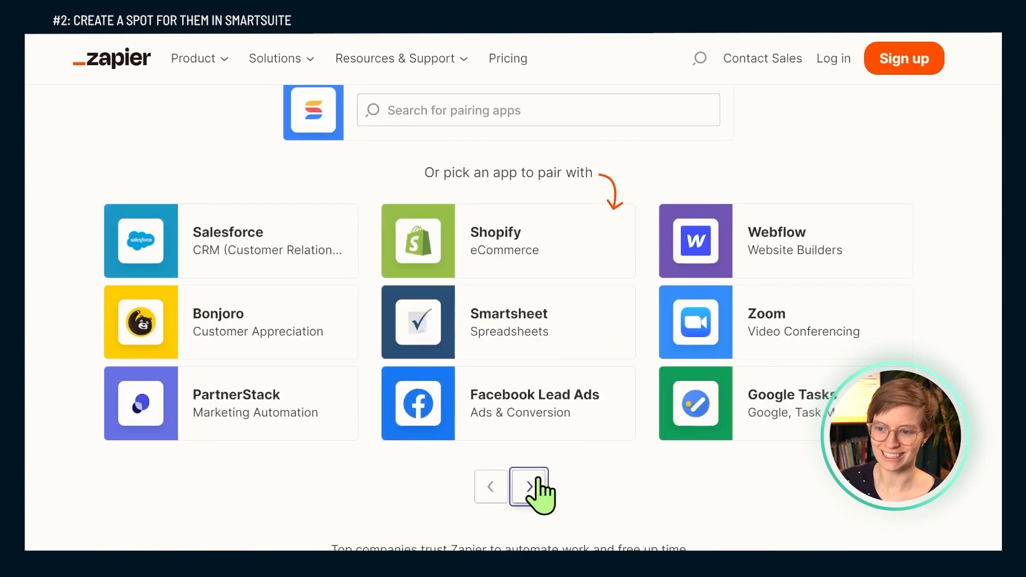
{"action": "left_click", "coordinate": [531, 486]}
{"action": "left_click", "coordinate": [531, 486]}
{"action": "left_click", "coordinate": [530, 486]}
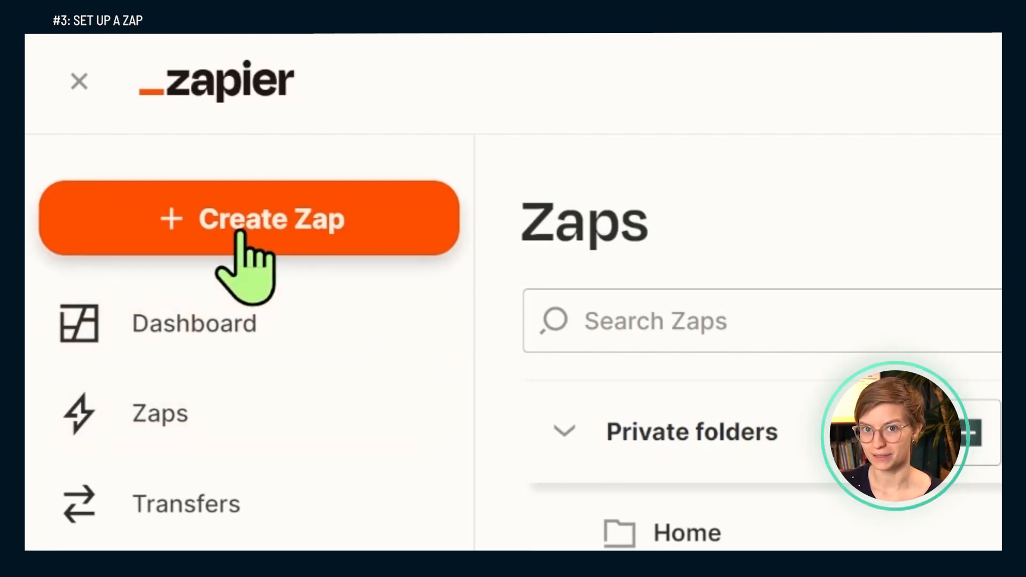
Start creating a new Zap.
{"action": "left_click", "coordinate": [241, 235]}
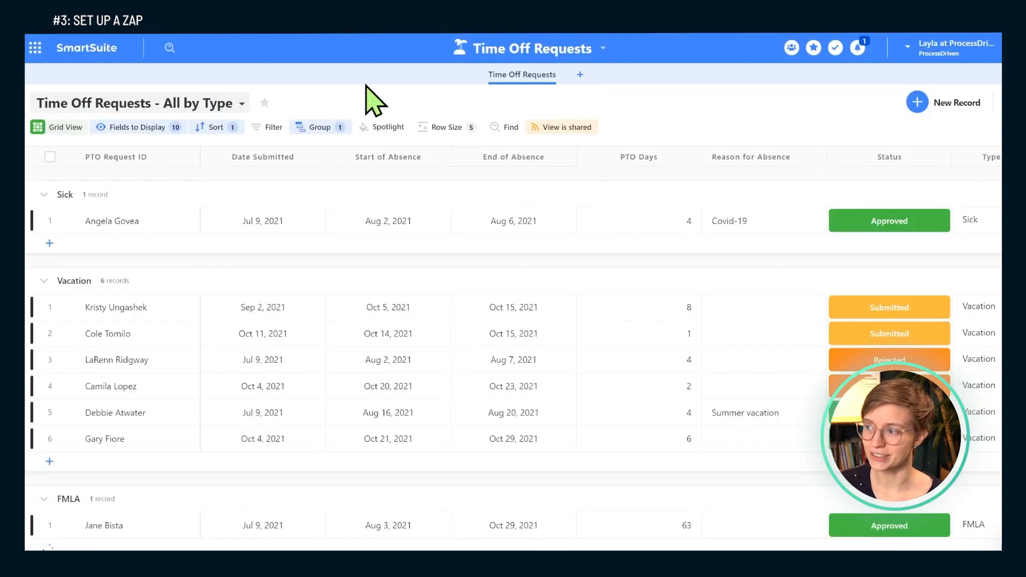
Switch to SmartSuite and open the automations of the Time Off Requests solution.
{"action": "left_click", "coordinate": [498, 48]}
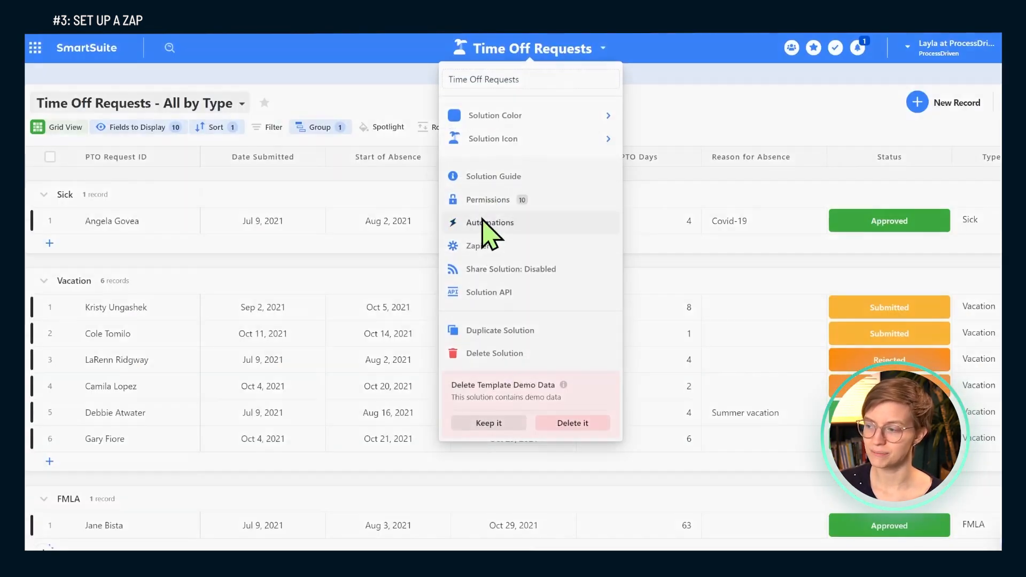
{"action": "left_click", "coordinate": [489, 222]}
Search the Zap's trigger apps for "email" and choose Email Parser by Zapier as the trigger.
{"action": "left_click", "coordinate": [383, 420]}
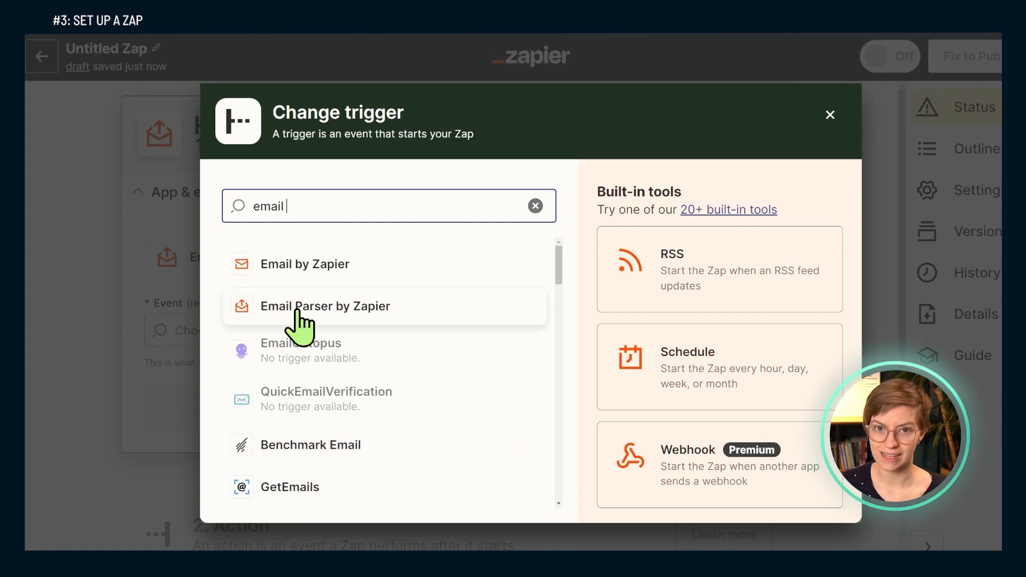
{"action": "left_click", "coordinate": [300, 323]}
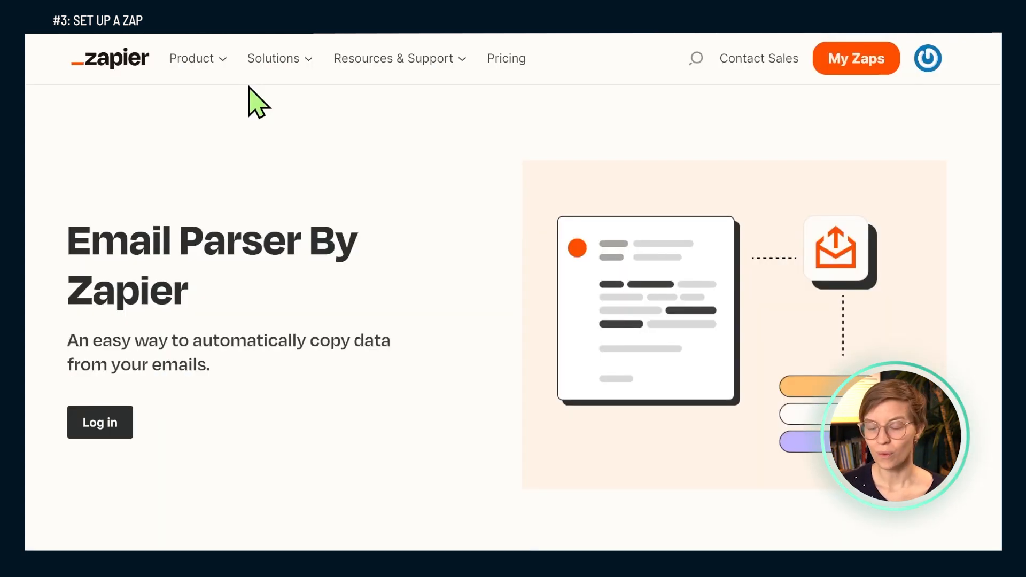
Read through the four "How it works" steps on the Email Parser by Zapier page.
{"action": "scroll", "coordinate": [409, 271], "scroll_direction": "down", "scroll_amount": 7}
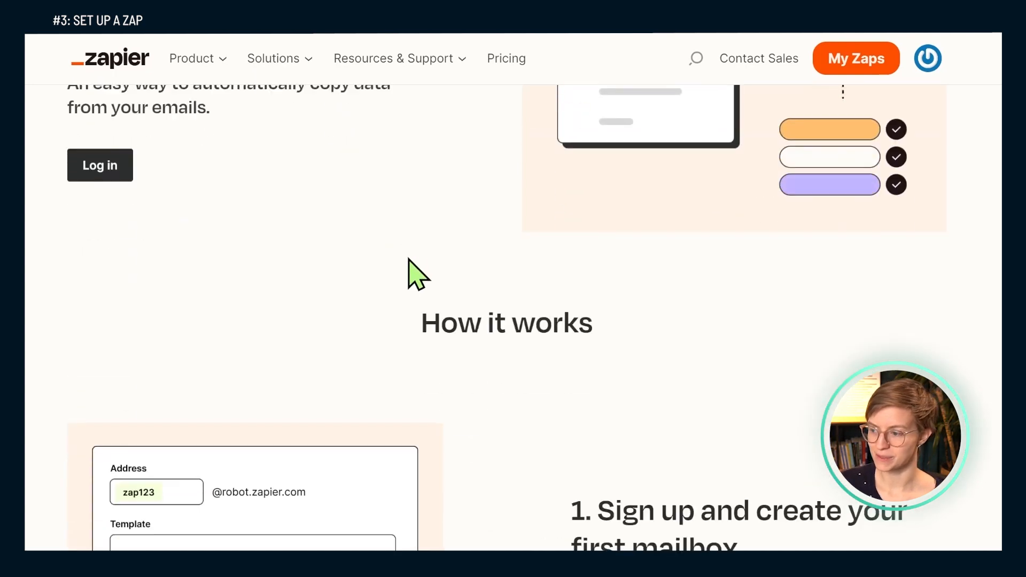
{"action": "scroll", "coordinate": [409, 259], "scroll_direction": "down", "scroll_amount": 3}
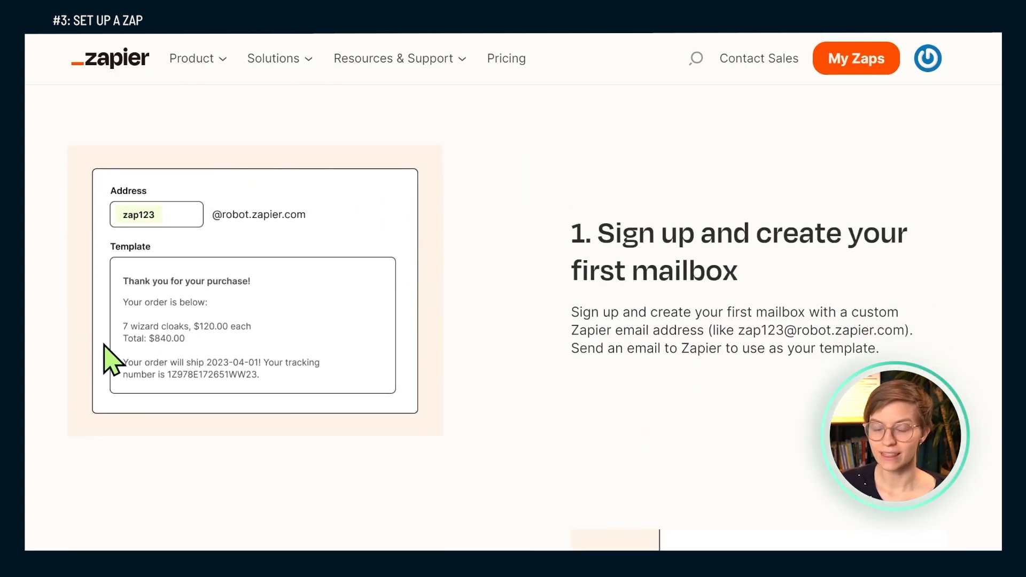
{"action": "scroll", "coordinate": [512, 318], "scroll_direction": "down", "scroll_amount": 7}
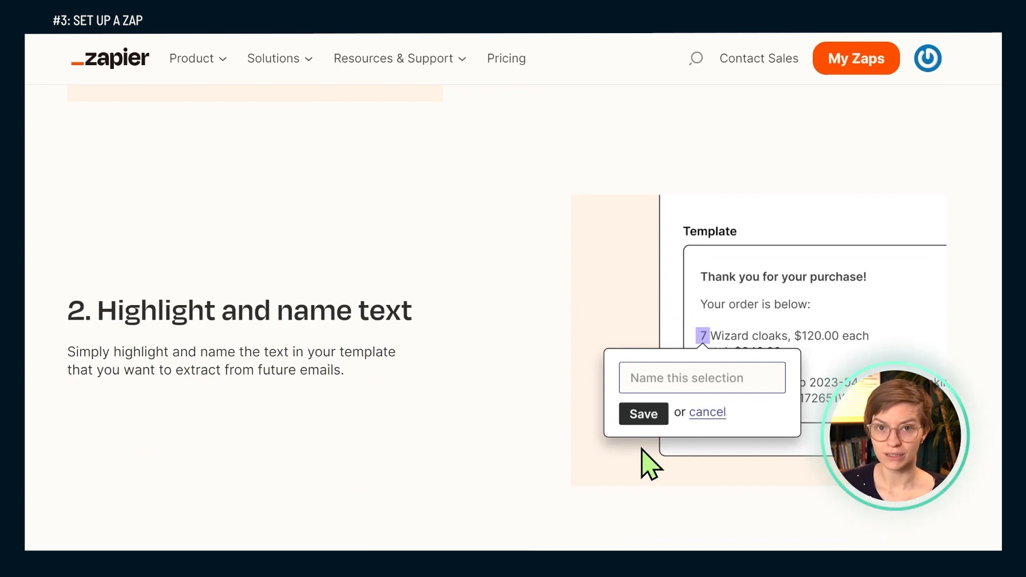
{"action": "scroll", "coordinate": [642, 449], "scroll_direction": "down", "scroll_amount": 10}
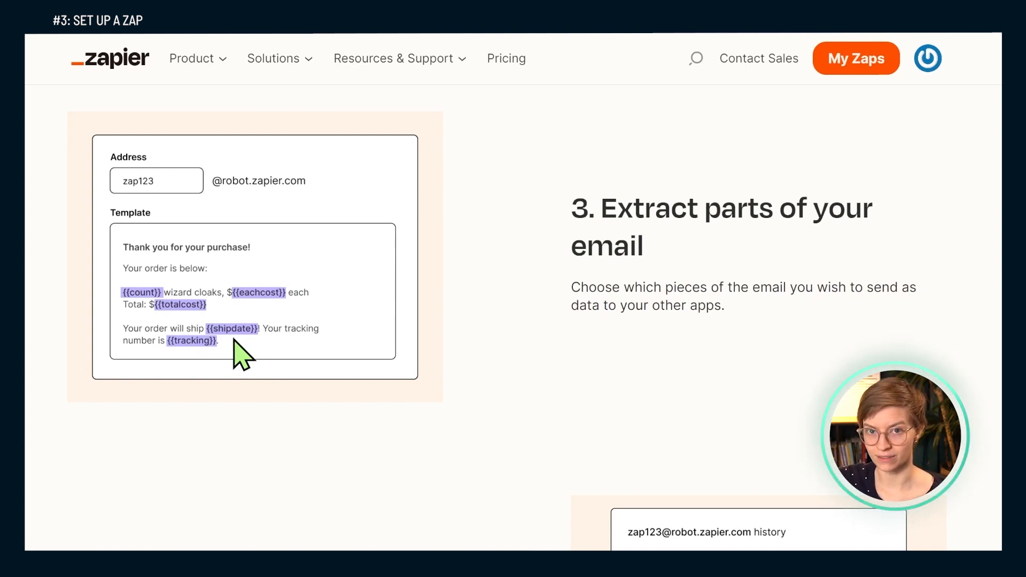
{"action": "scroll", "coordinate": [270, 440], "scroll_direction": "down", "scroll_amount": 8}
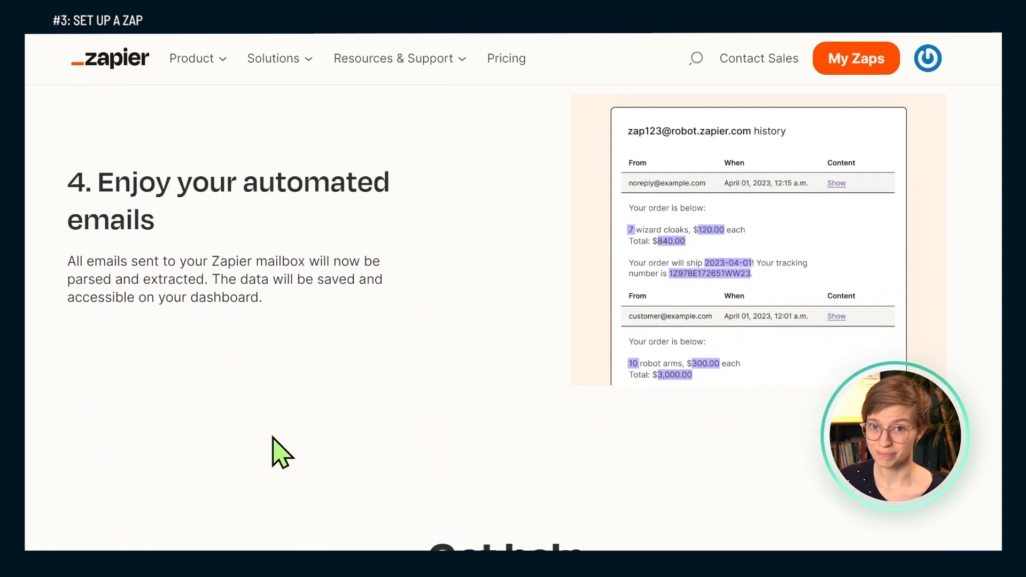
{"action": "scroll", "coordinate": [272, 437], "scroll_direction": "down", "scroll_amount": 2}
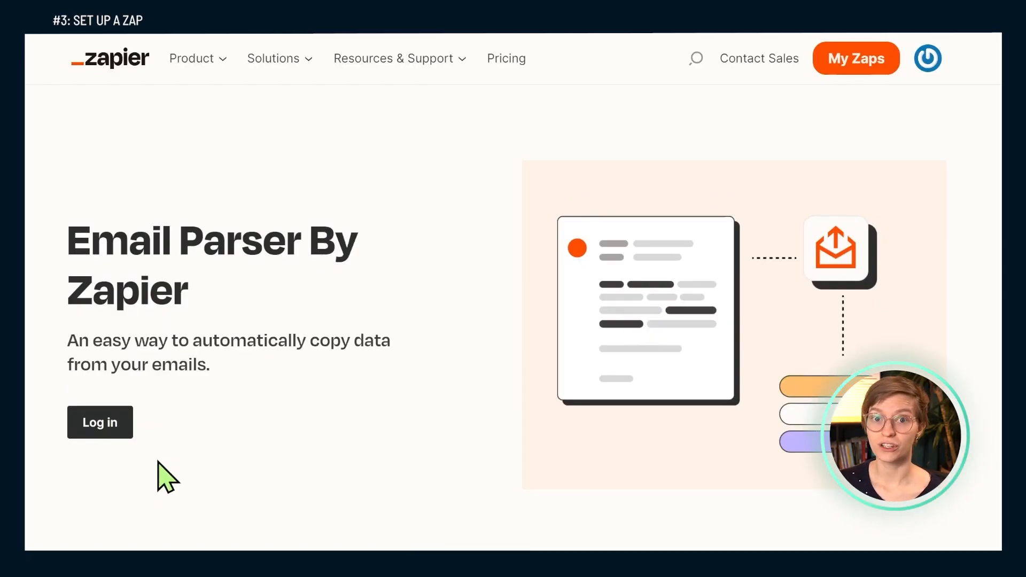
Log in to Email Parser by Zapier and create a new mailbox.
{"action": "left_click", "coordinate": [100, 422]}
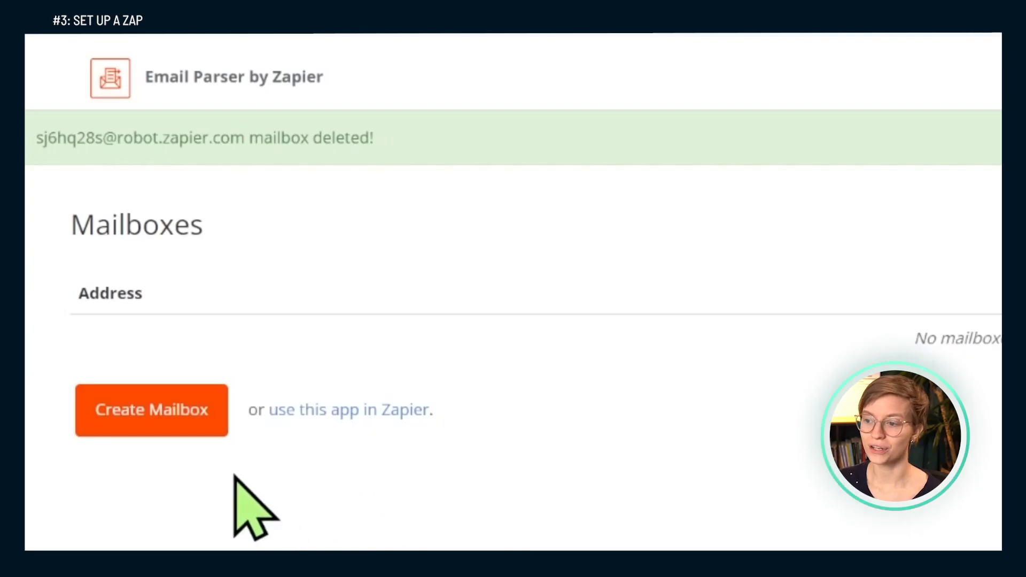
{"action": "left_click", "coordinate": [183, 434]}
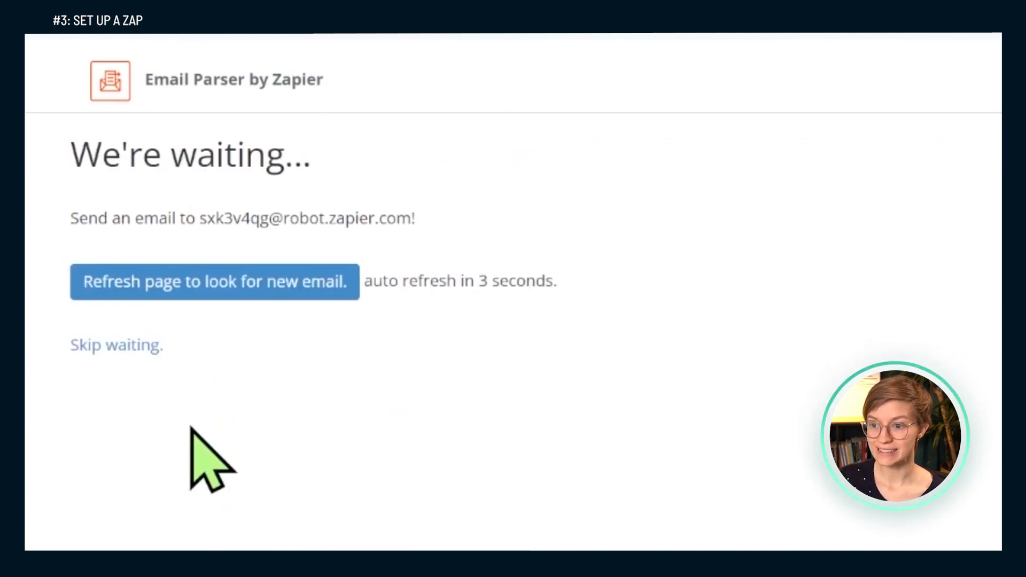
Select the new mailbox's address and refresh the waiting page to look for the forwarded email.
{"action": "left_click_drag", "start_coordinate": [412, 218], "coordinate": [199, 218]}
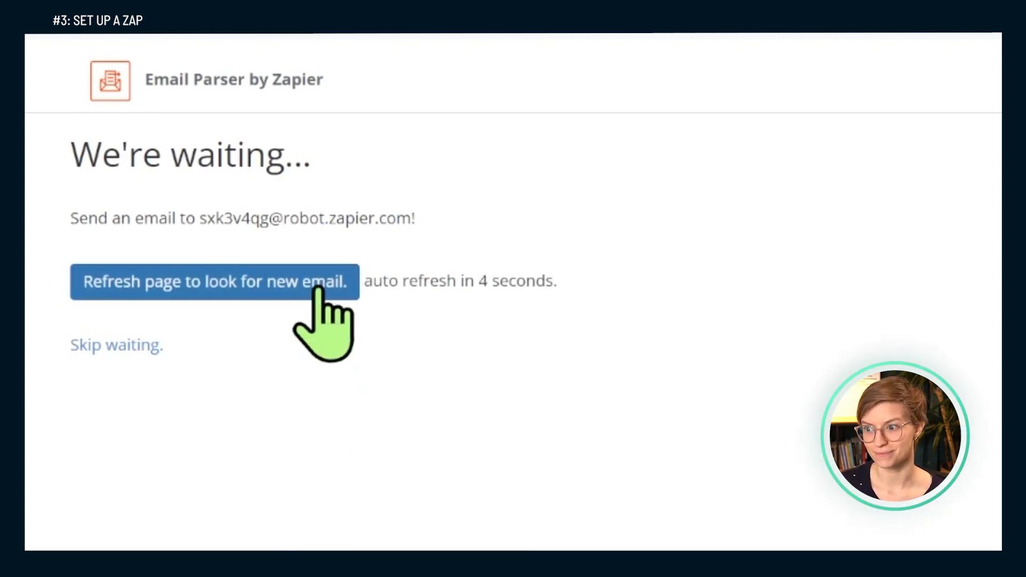
{"action": "left_click", "coordinate": [319, 283]}
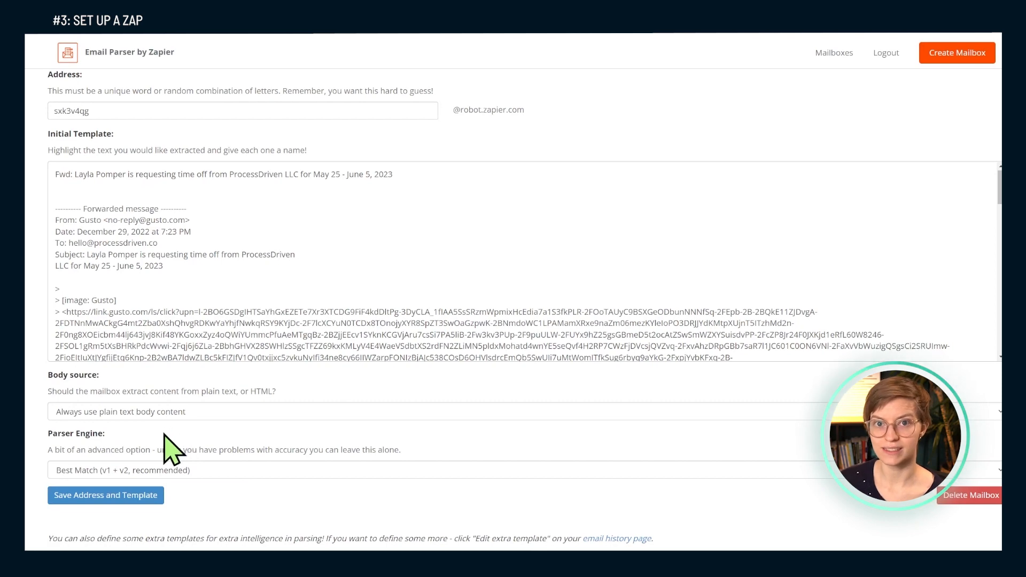
Set the mailbox's body source to "Always use plain text body content".
{"action": "left_click", "coordinate": [152, 411]}
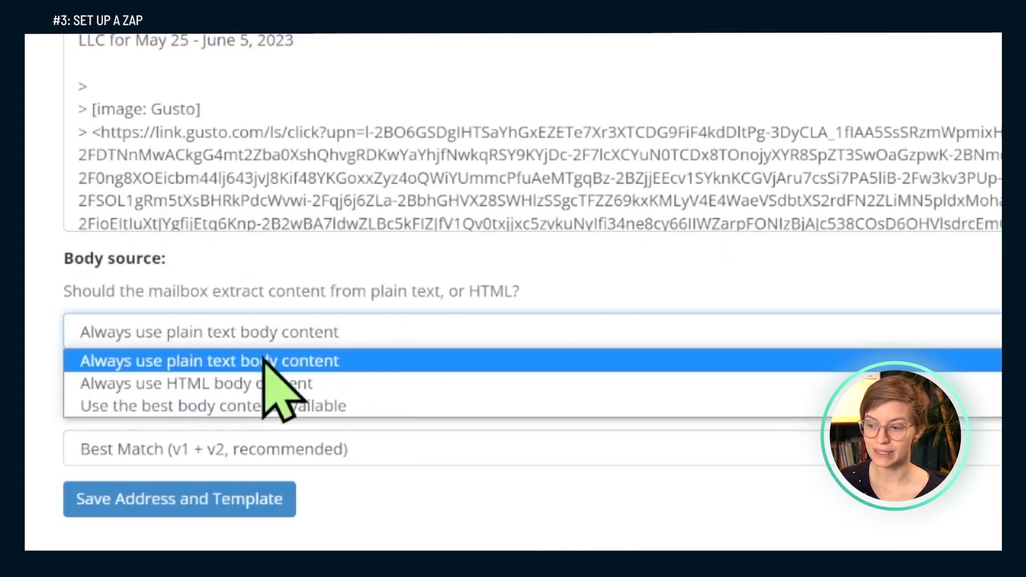
{"action": "left_click", "coordinate": [263, 367]}
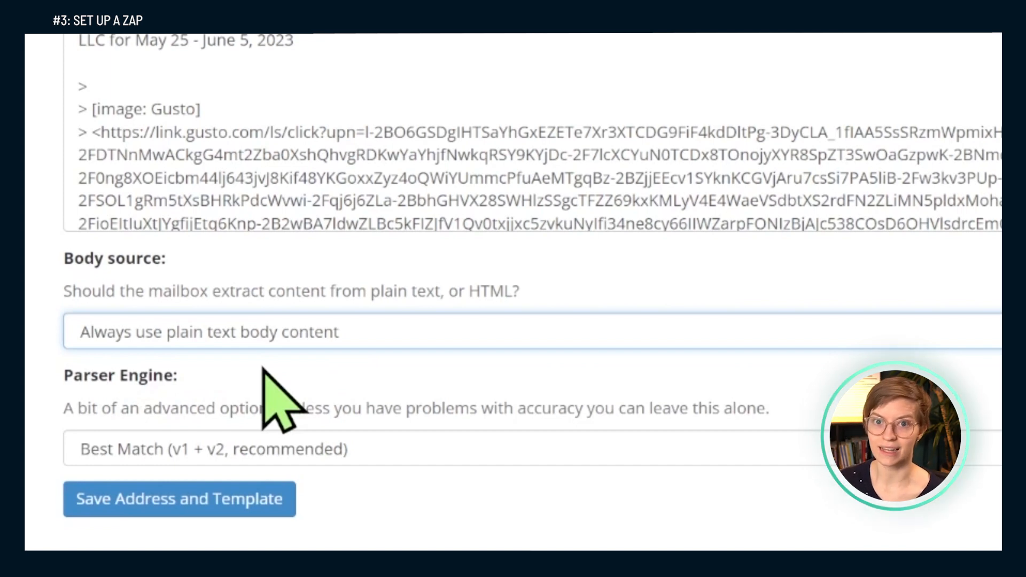
Mark the requester's full name in the initial template's subject line as an extracted field named "Requested By".
{"action": "scroll", "coordinate": [262, 374], "scroll_direction": "down", "scroll_amount": 3}
{"action": "left_click", "coordinate": [160, 314]}
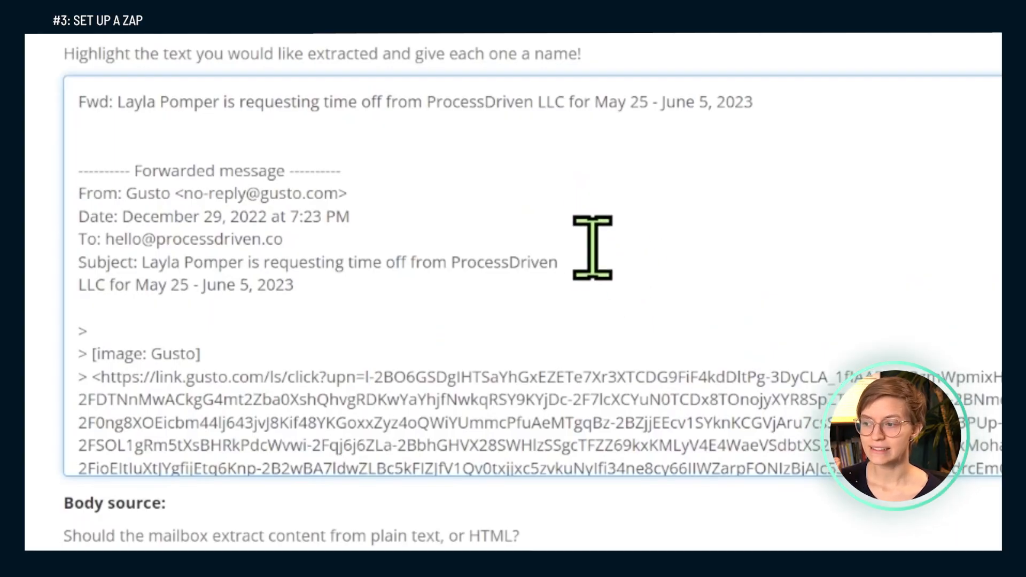
{"action": "left_click_drag", "start_coordinate": [558, 262], "coordinate": [139, 267]}
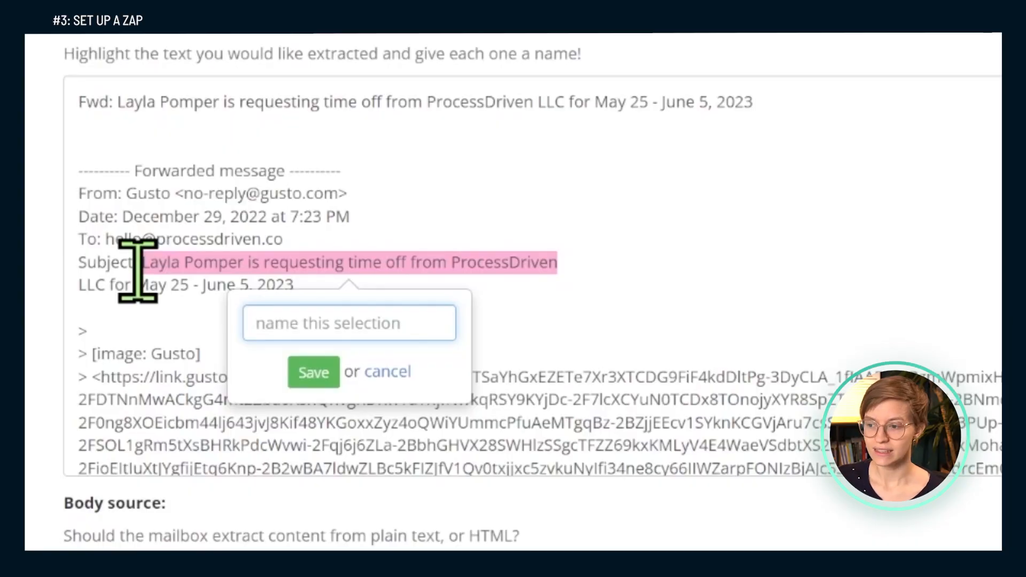
{"action": "left_click", "coordinate": [129, 275]}
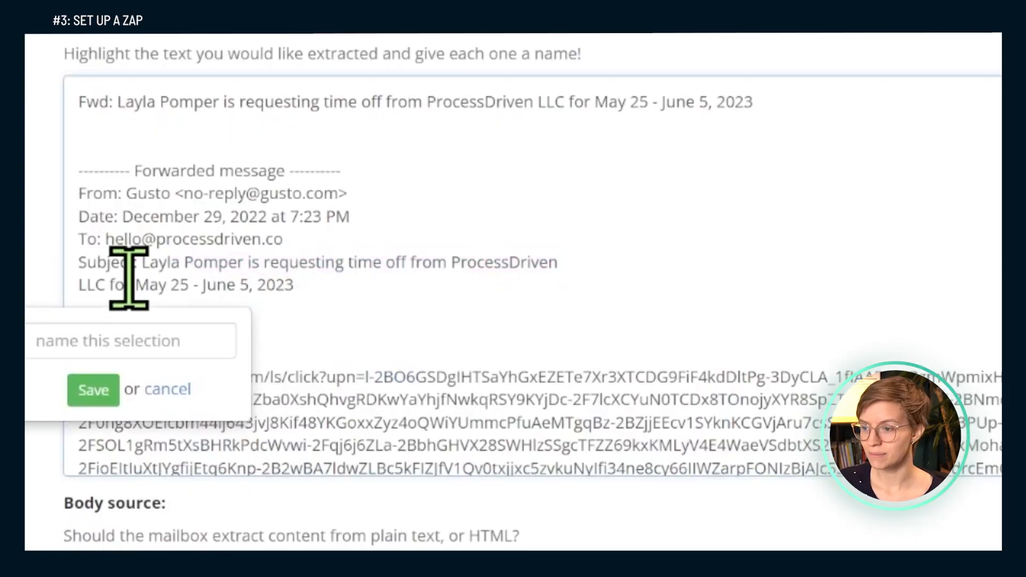
{"action": "left_click_drag", "start_coordinate": [142, 262], "coordinate": [246, 267]}
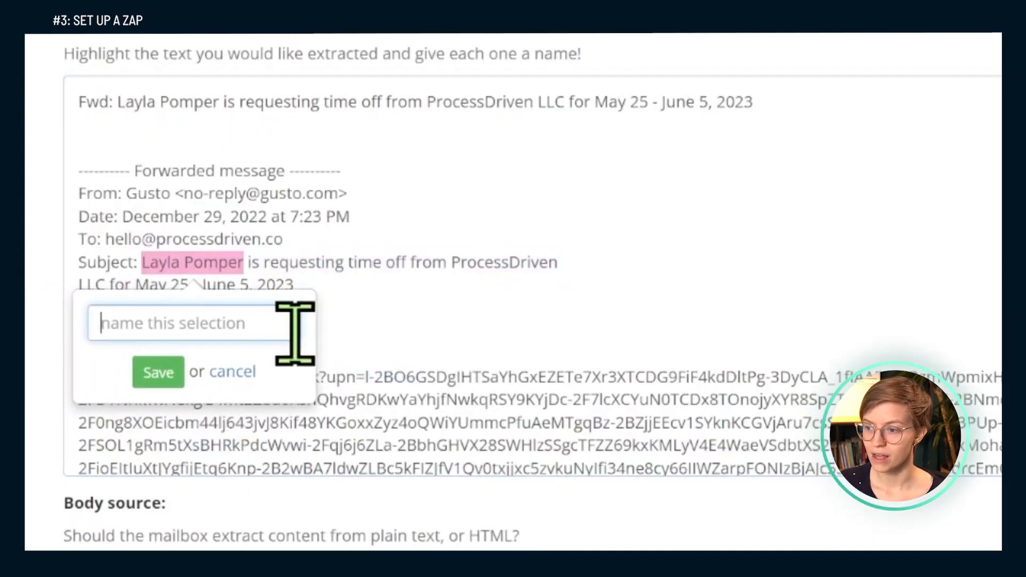
{"action": "left_click", "coordinate": [229, 325]}
{"action": "type", "text": "Requ"}
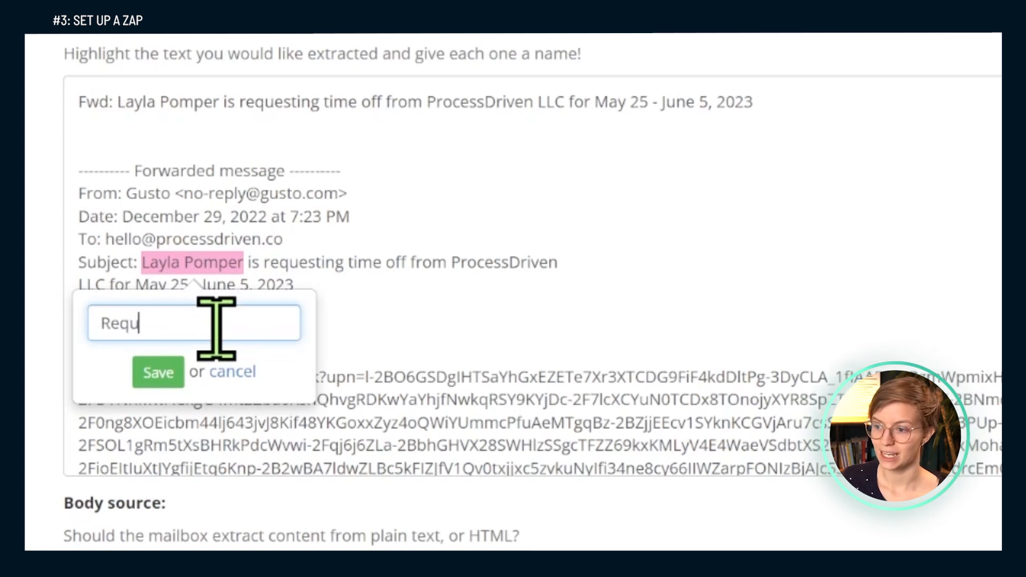
{"action": "type", "text": "ested By"}
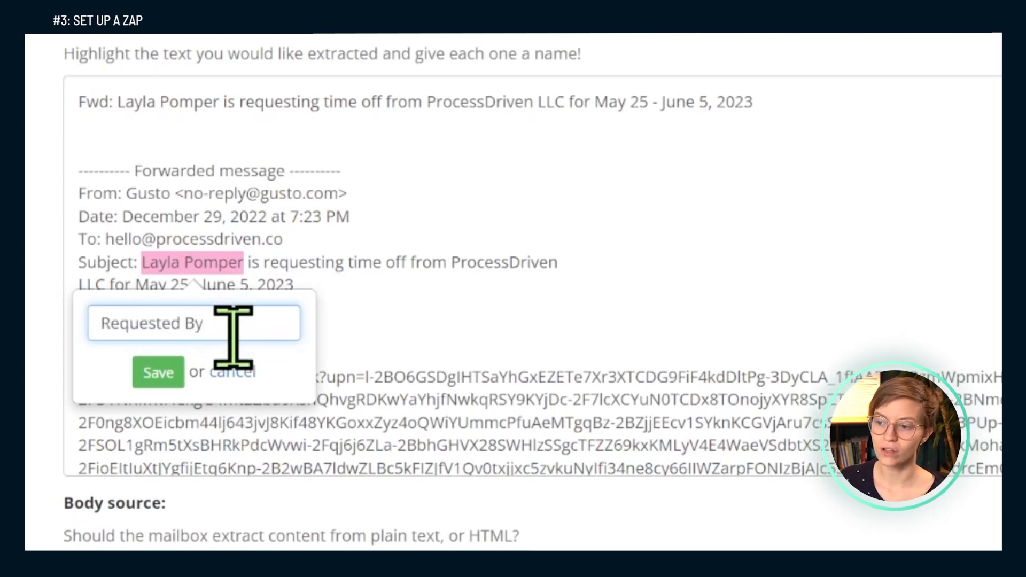
{"action": "left_click", "coordinate": [167, 386]}
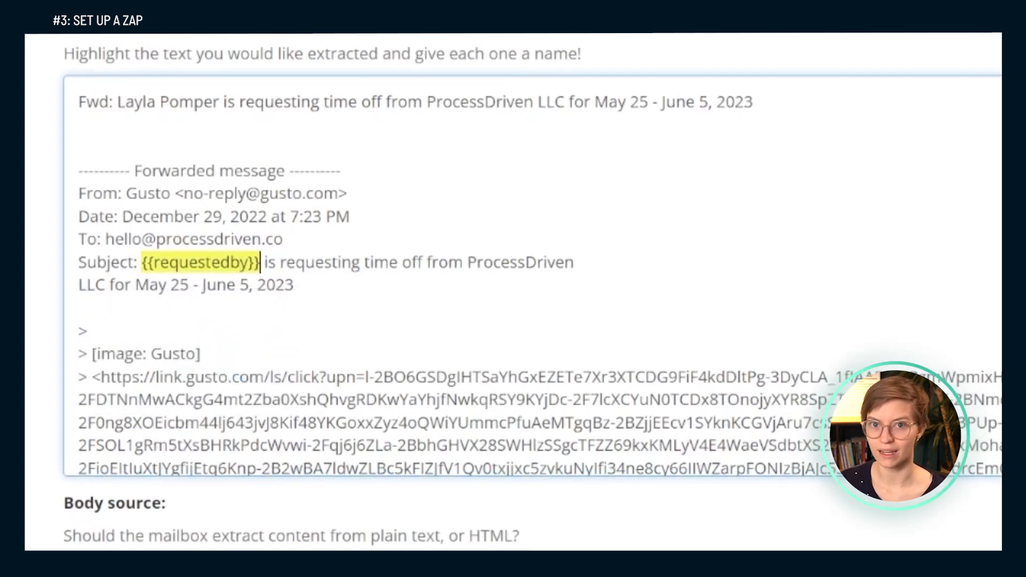
{"action": "double_click", "coordinate": [510, 263]}
{"action": "left_click", "coordinate": [528, 307]}
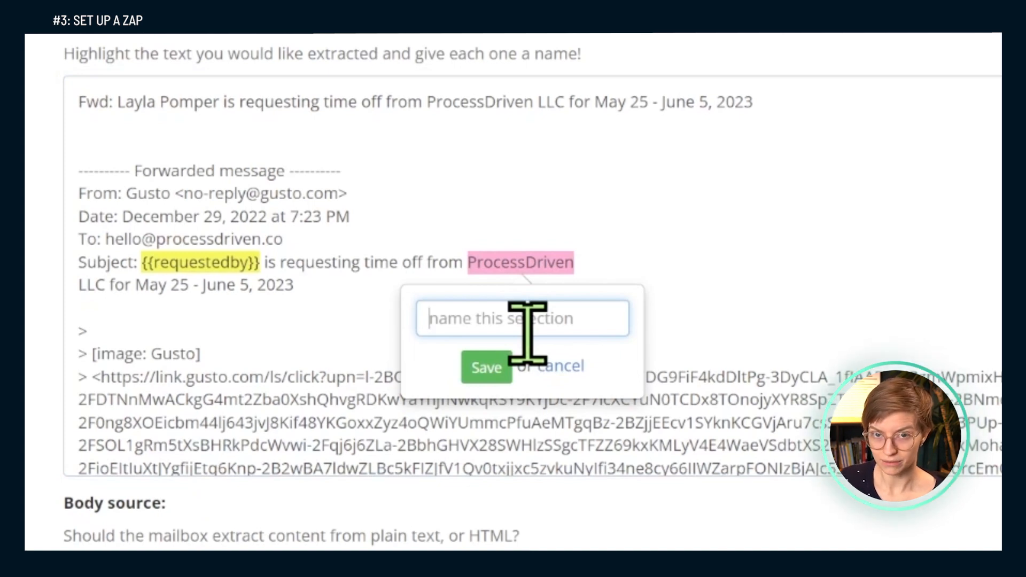
{"action": "left_click", "coordinate": [558, 368]}
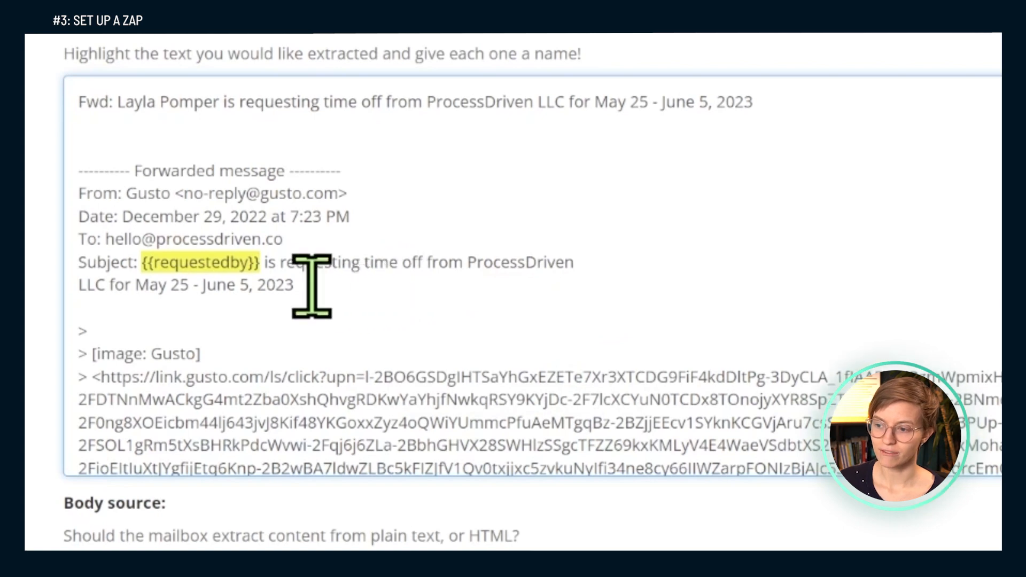
Mark the date range "May 25 - June 5, 2023" below the subject line as an extracted field named "Dates Requested".
{"action": "left_click_drag", "start_coordinate": [311, 283], "coordinate": [137, 286]}
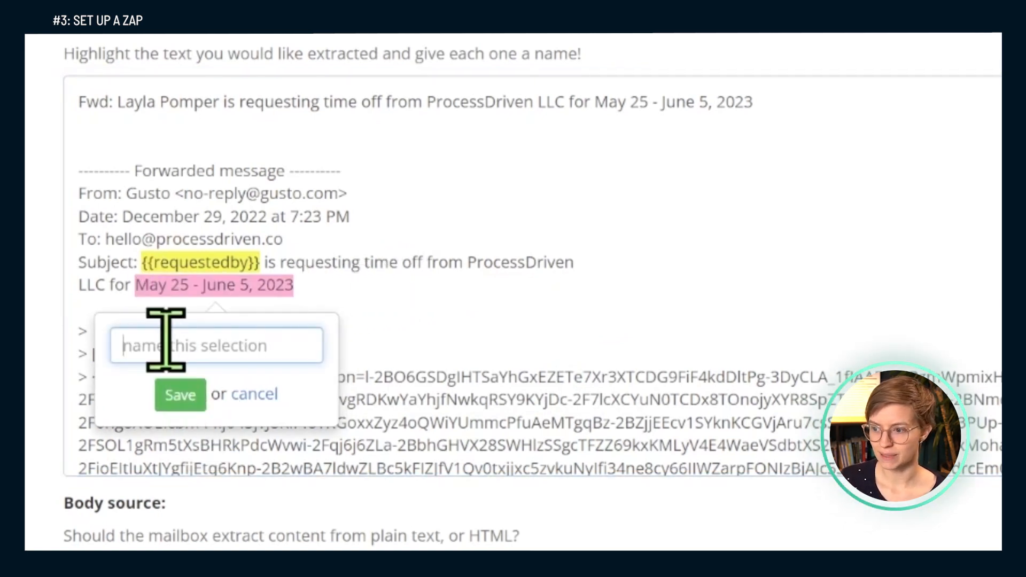
{"action": "type", "text": "Dates Requested"}
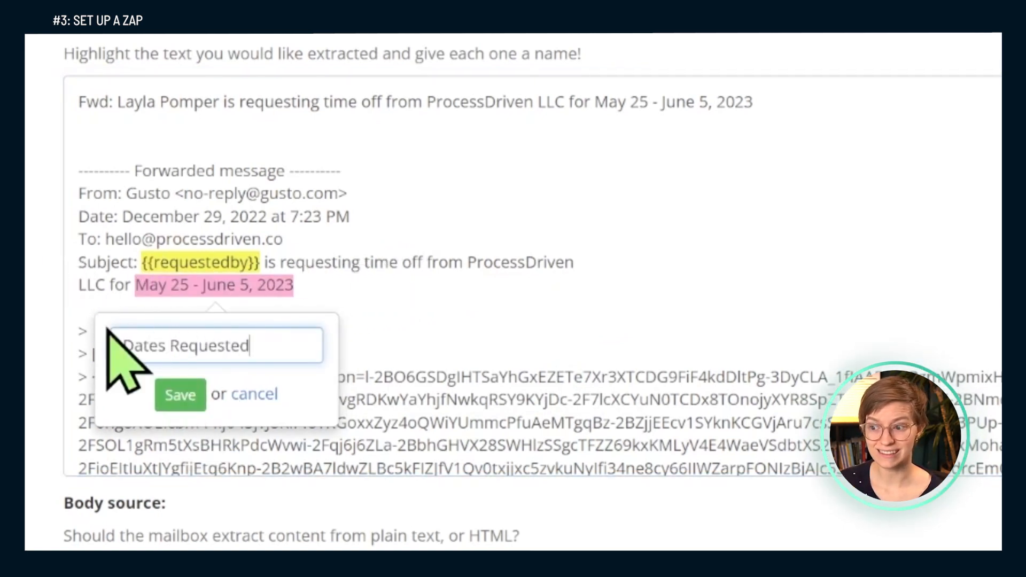
{"action": "left_click", "coordinate": [184, 399]}
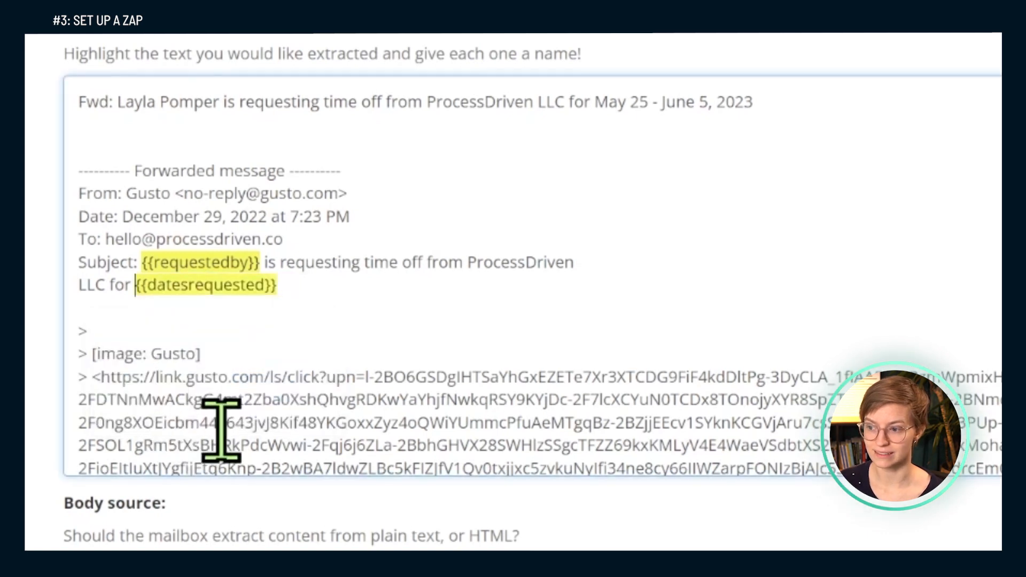
Mark "56.0 hours" in the email body as an extracted field named "Time Requested".
{"action": "scroll", "coordinate": [488, 327], "scroll_direction": "down", "scroll_amount": 7}
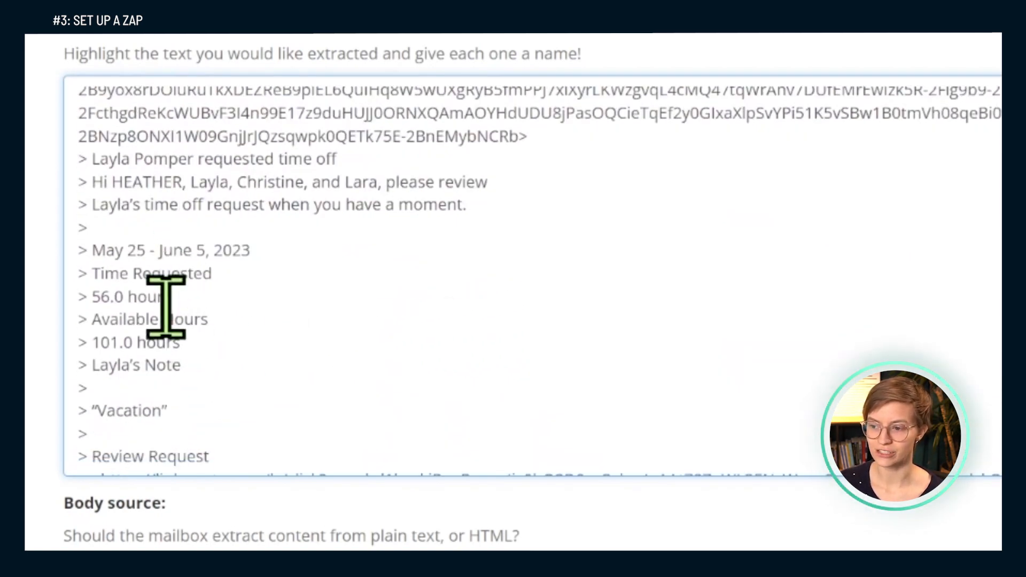
{"action": "left_click_drag", "start_coordinate": [171, 297], "coordinate": [92, 295]}
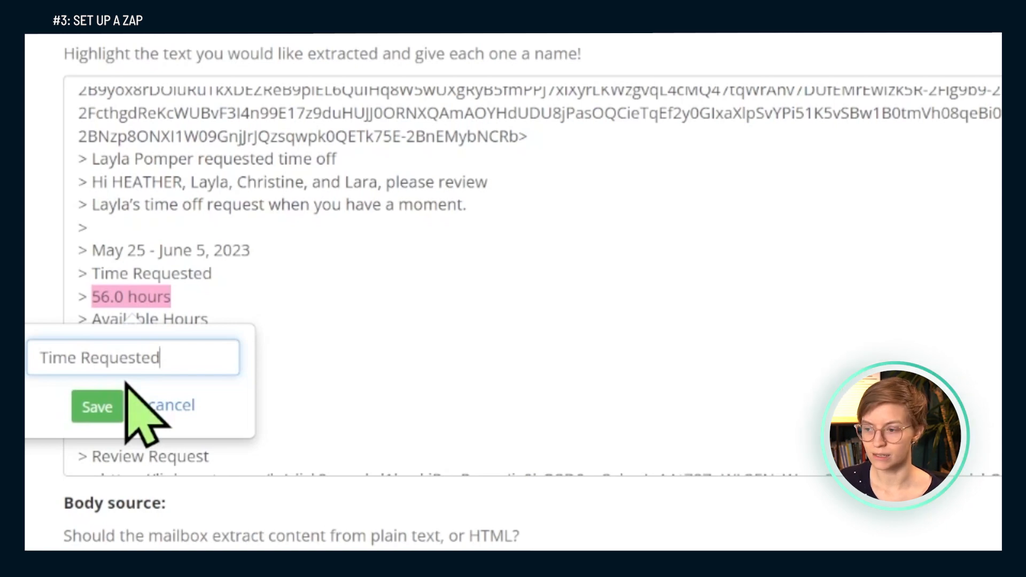
{"action": "left_click", "coordinate": [97, 407]}
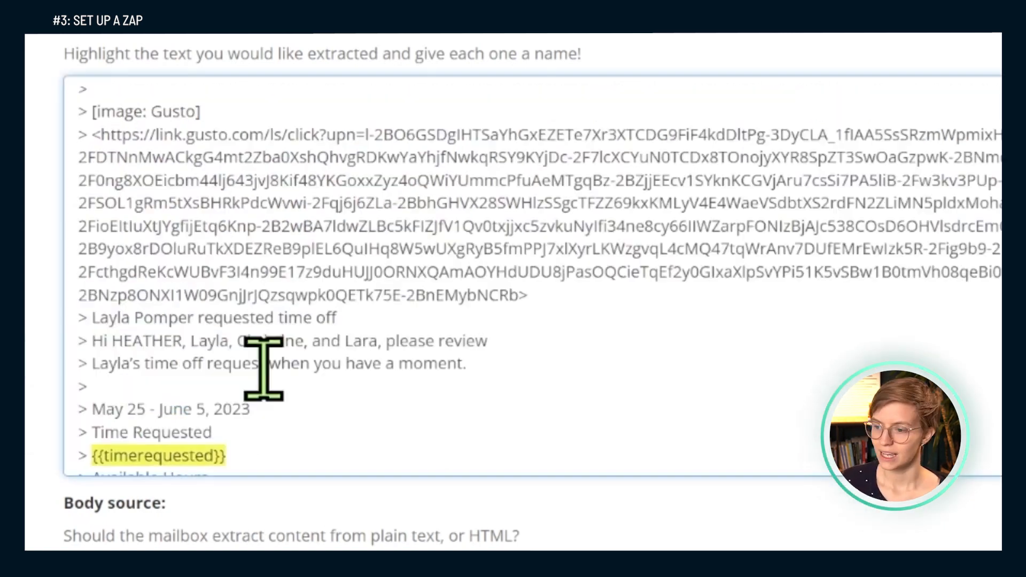
Mark the hours value below "Available Hours" in the initial template as an extracted field named "Time Available".
{"action": "scroll", "coordinate": [263, 368], "scroll_direction": "down", "scroll_amount": 5}
{"action": "left_click_drag", "start_coordinate": [187, 234], "coordinate": [97, 235]}
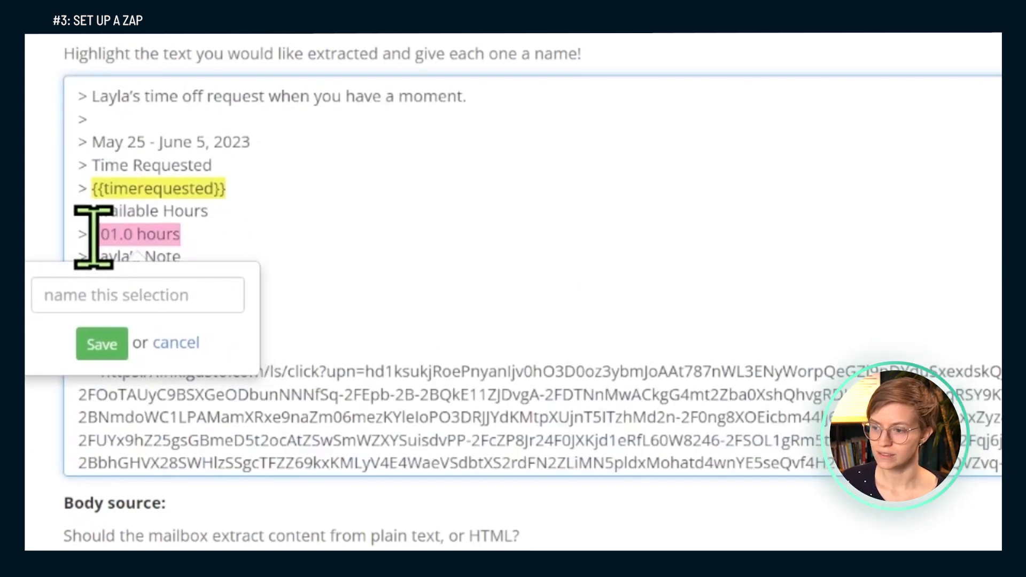
{"action": "left_click", "coordinate": [155, 288]}
{"action": "type", "text": "Time Available"}
{"action": "key", "text": "Return"}
Mark "Vacation" below the note heading in the template as an extracted field named "Requester's Note".
{"action": "left_click_drag", "start_coordinate": [89, 343], "coordinate": [223, 363]}
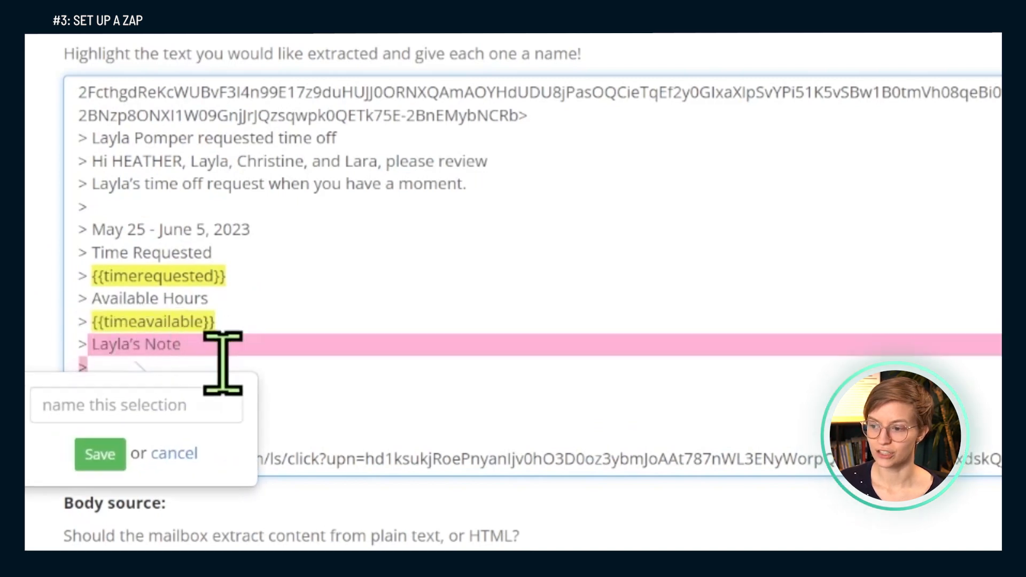
{"action": "left_click_drag", "start_coordinate": [171, 390], "coordinate": [87, 393]}
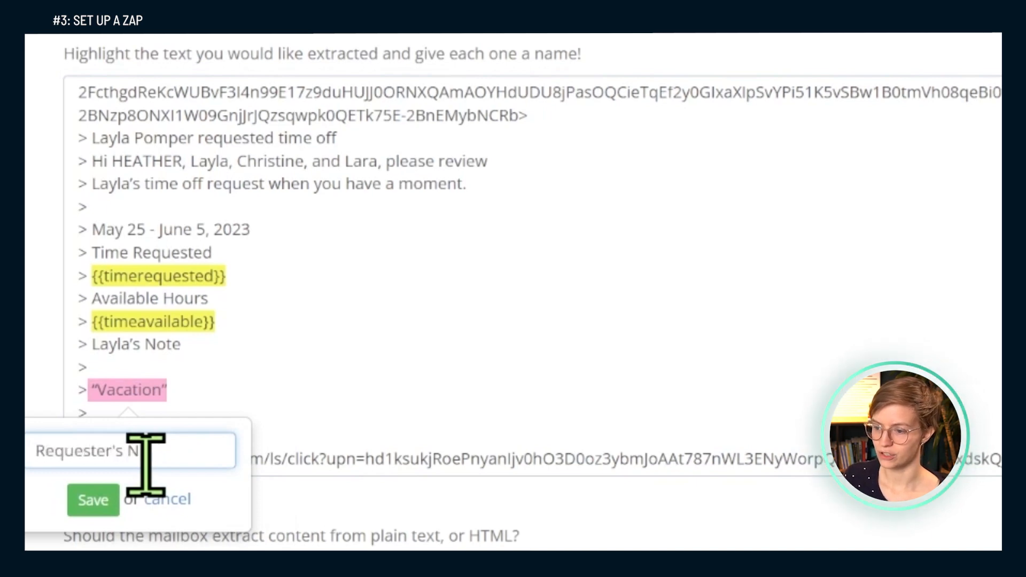
{"action": "left_click", "coordinate": [91, 503]}
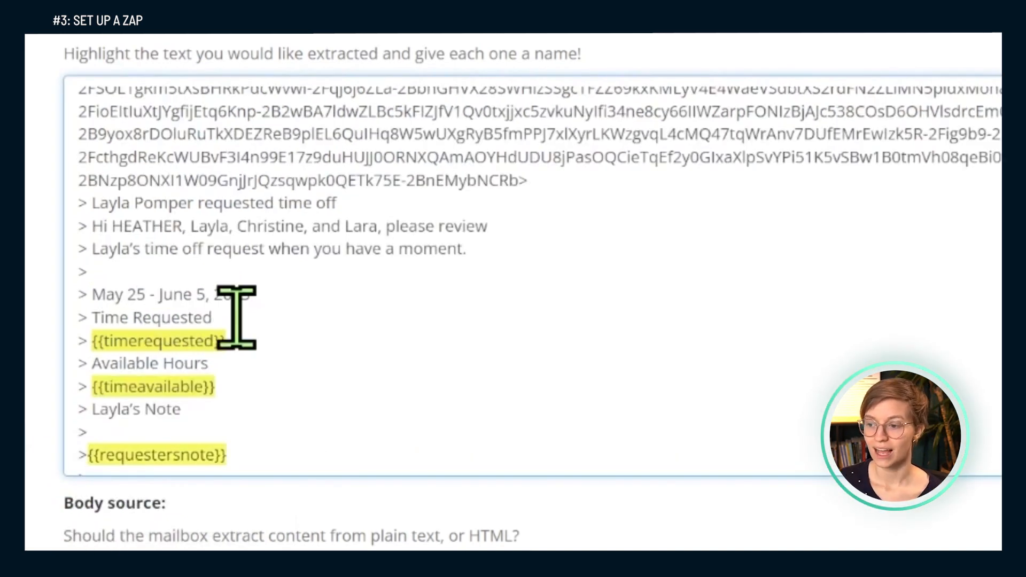
{"action": "scroll", "coordinate": [231, 316], "scroll_direction": "down", "scroll_amount": 5}
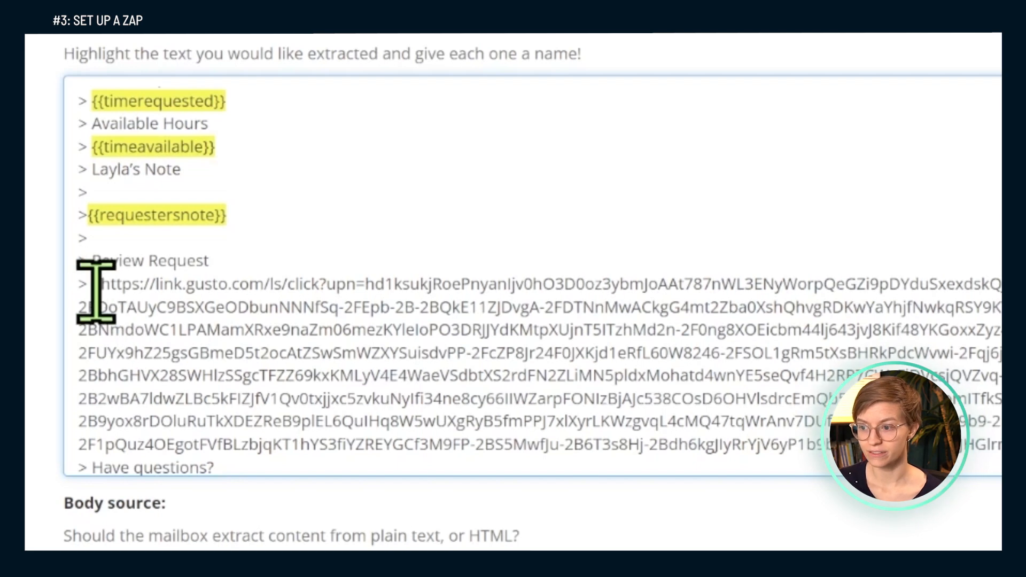
{"action": "left_click_drag", "start_coordinate": [95, 285], "coordinate": [384, 279]}
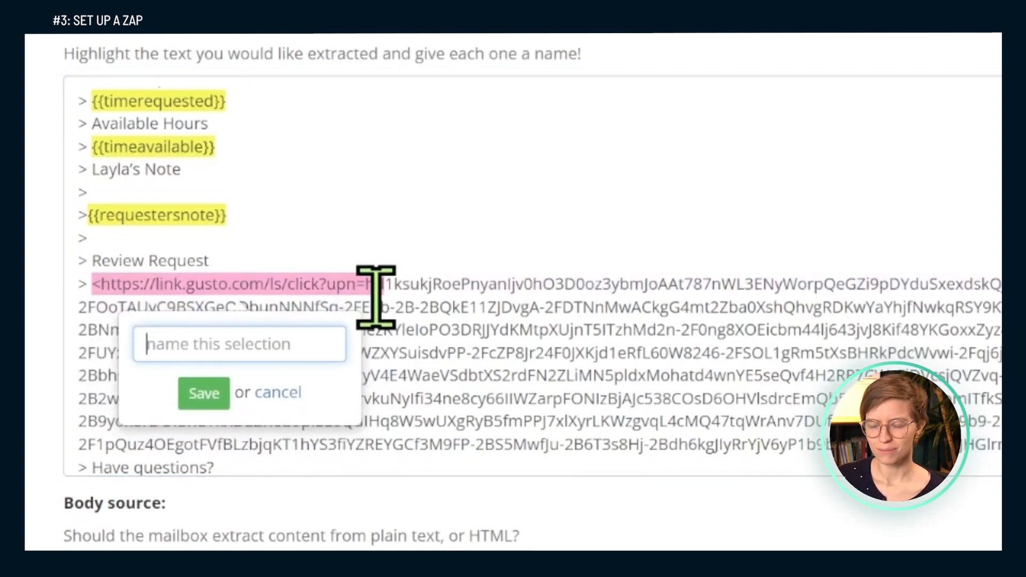
{"action": "left_click", "coordinate": [328, 269]}
Save the mailbox's address and template.
{"action": "scroll", "coordinate": [331, 270], "scroll_direction": "up", "scroll_amount": 3}
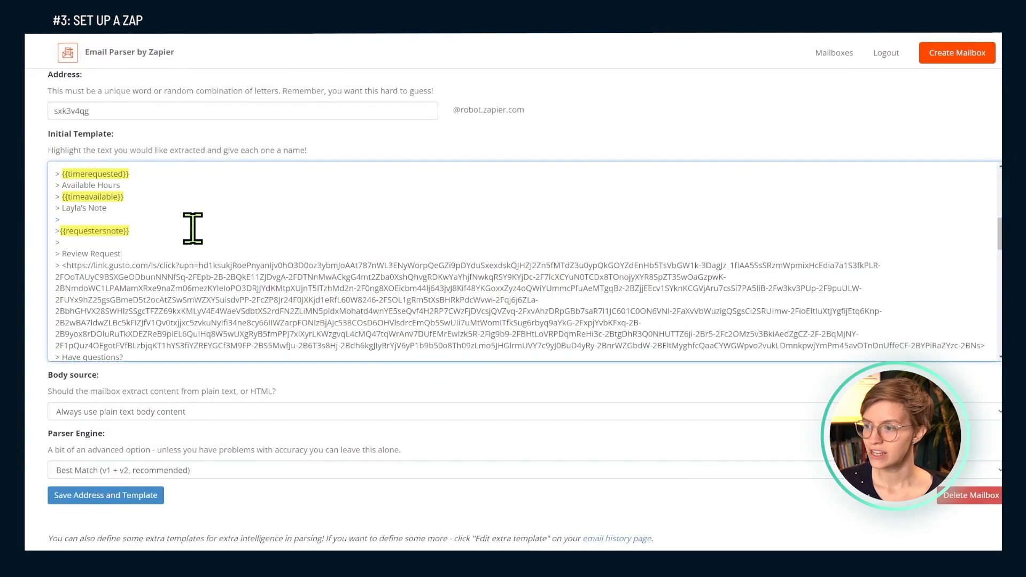
{"action": "scroll", "coordinate": [169, 240], "scroll_direction": "up", "scroll_amount": 1}
{"action": "scroll", "coordinate": [170, 240], "scroll_direction": "down", "scroll_amount": 1}
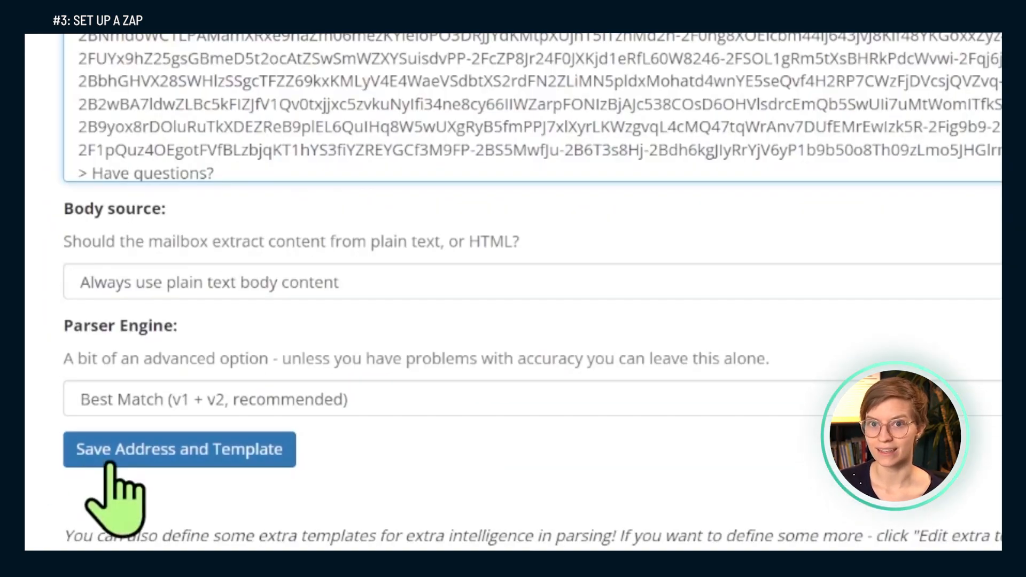
{"action": "left_click", "coordinate": [109, 465]}
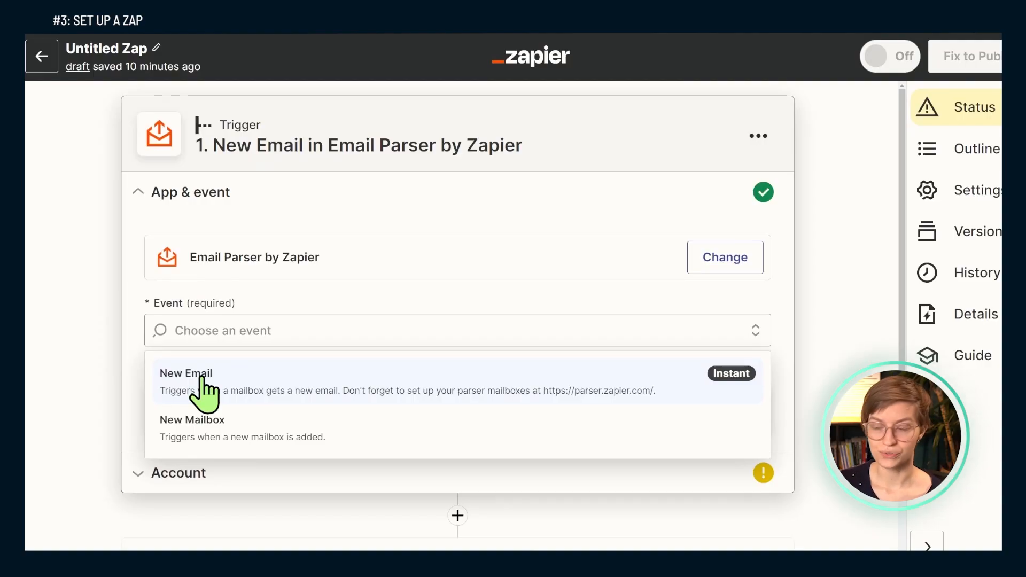
Set the Zap's trigger event to New Email and select the Zapier Email Parser account for it.
{"action": "left_click", "coordinate": [203, 390]}
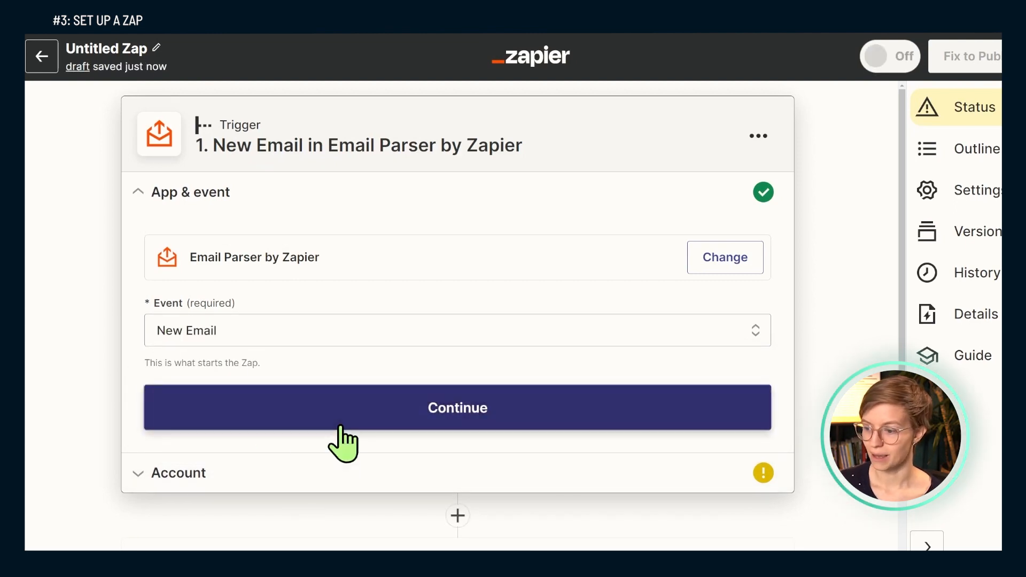
{"action": "left_click", "coordinate": [342, 425]}
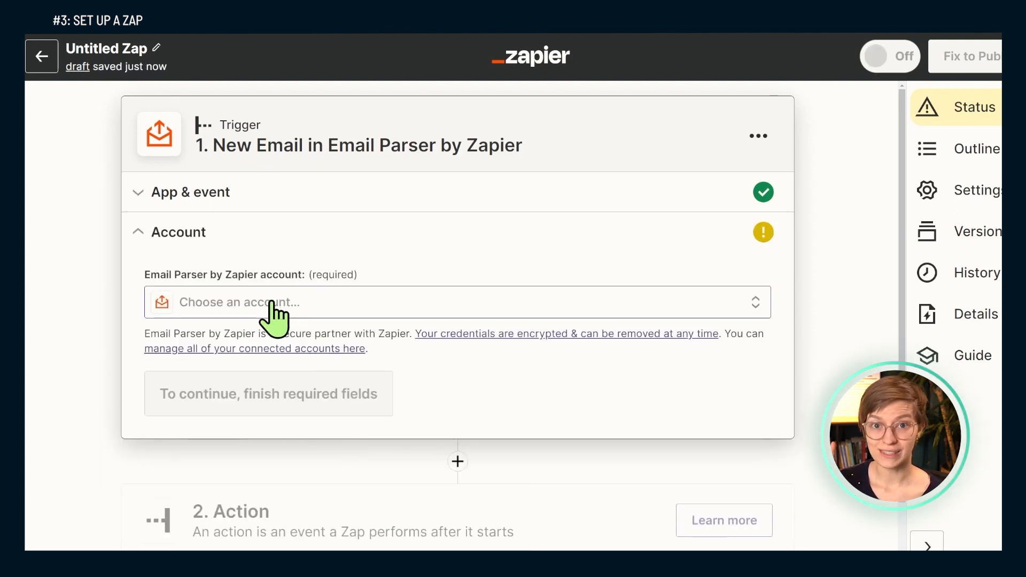
{"action": "left_click", "coordinate": [274, 319]}
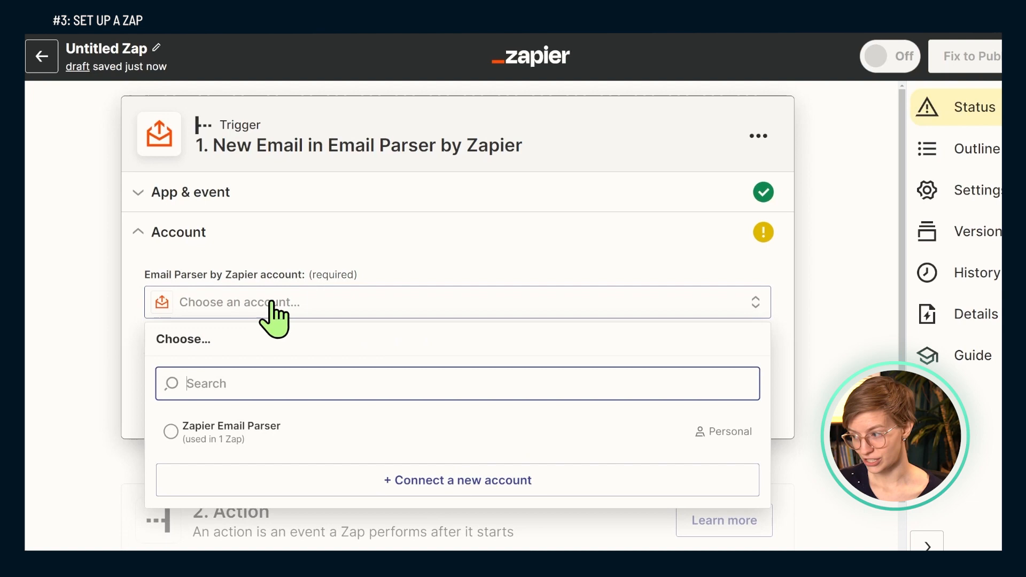
{"action": "left_click", "coordinate": [238, 432]}
{"action": "left_click", "coordinate": [216, 398]}
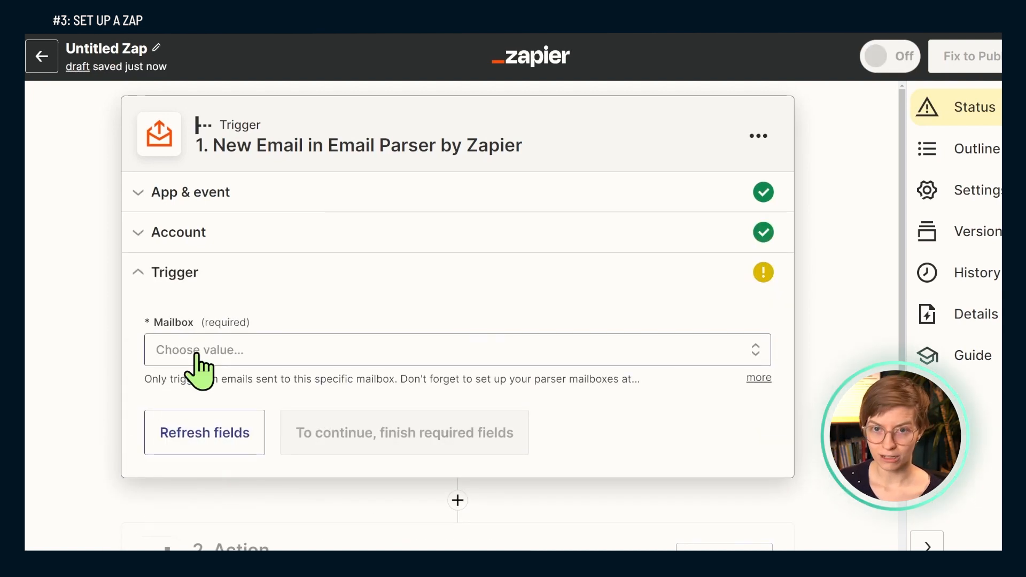
Select the parser mailbox's robot address as the trigger's mailbox and continue to the trigger test.
{"action": "left_click", "coordinate": [246, 349]}
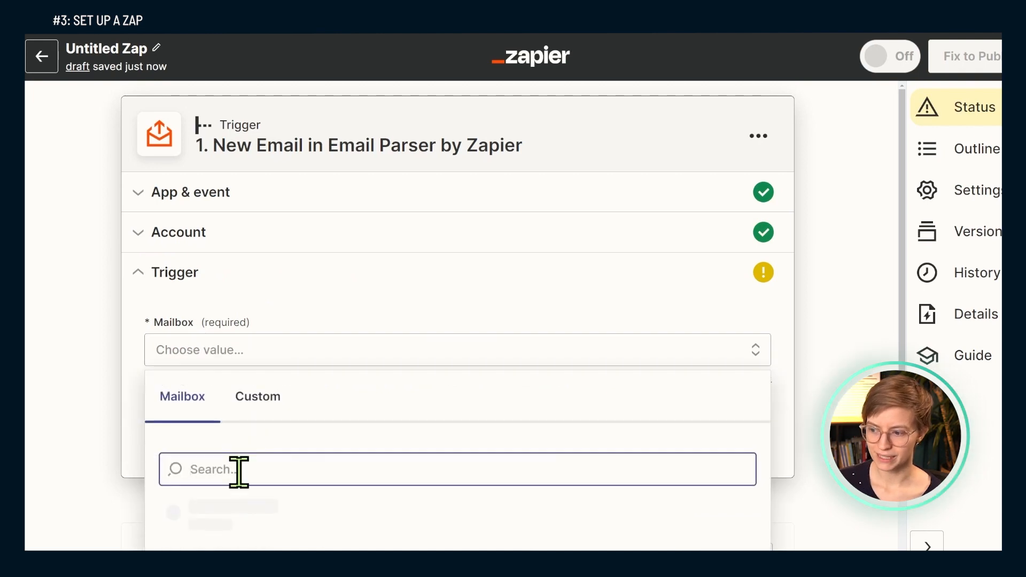
{"action": "scroll", "coordinate": [265, 484], "scroll_direction": "down", "scroll_amount": 1}
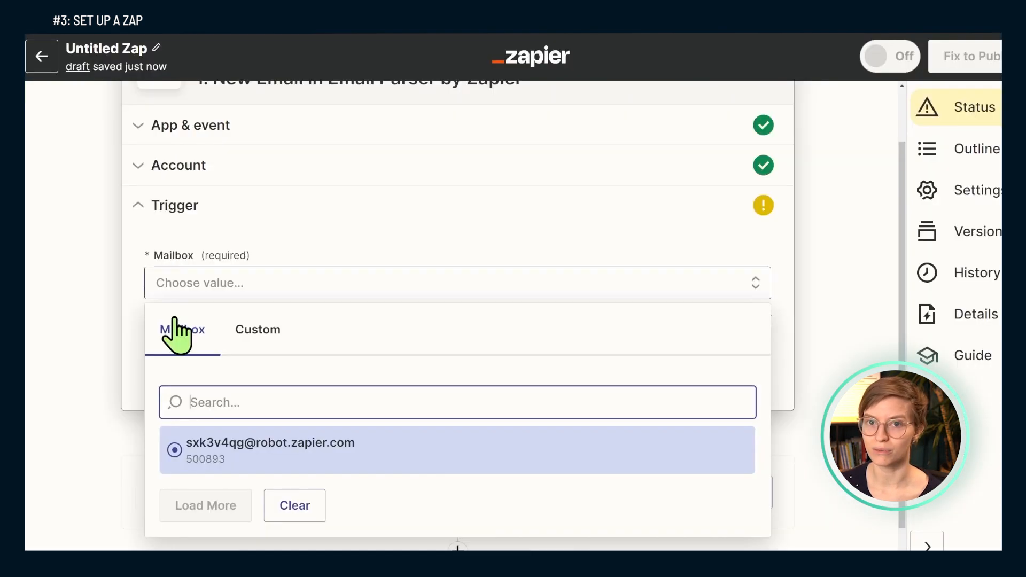
{"action": "left_click", "coordinate": [213, 454]}
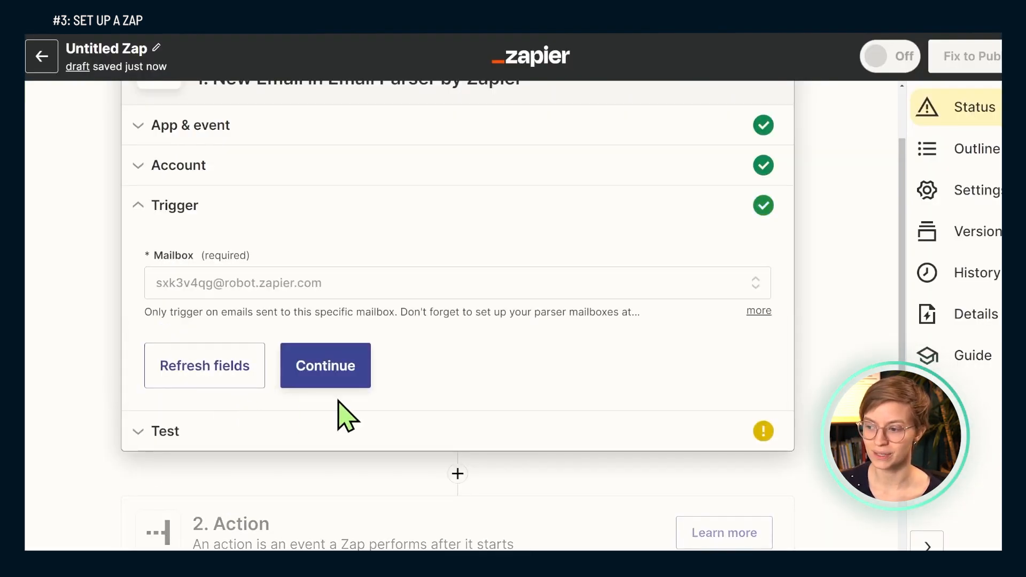
{"action": "left_click", "coordinate": [350, 367]}
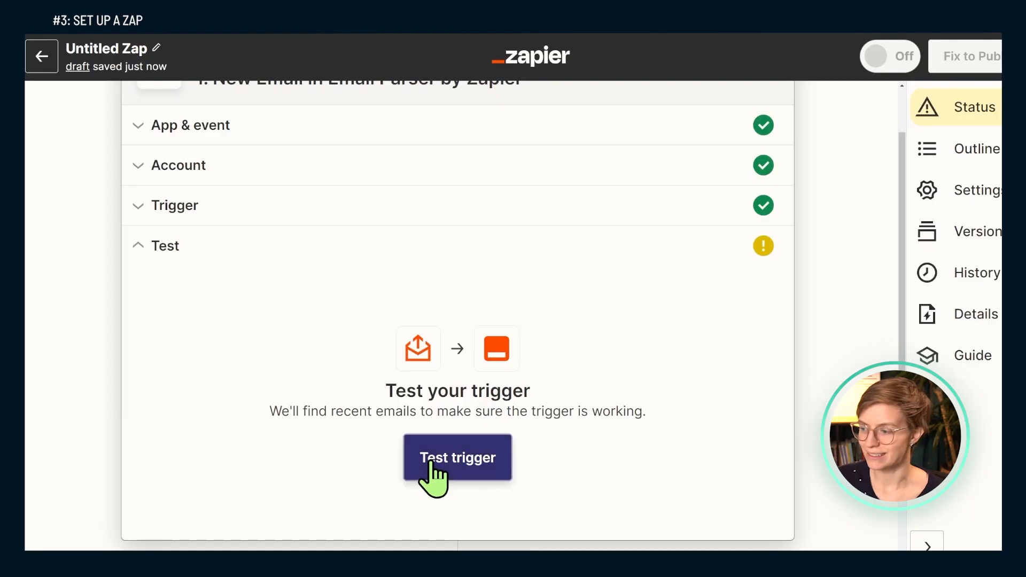
Test the trigger, examine the data of the email it finds, and continue to the action step.
{"action": "left_click", "coordinate": [430, 459]}
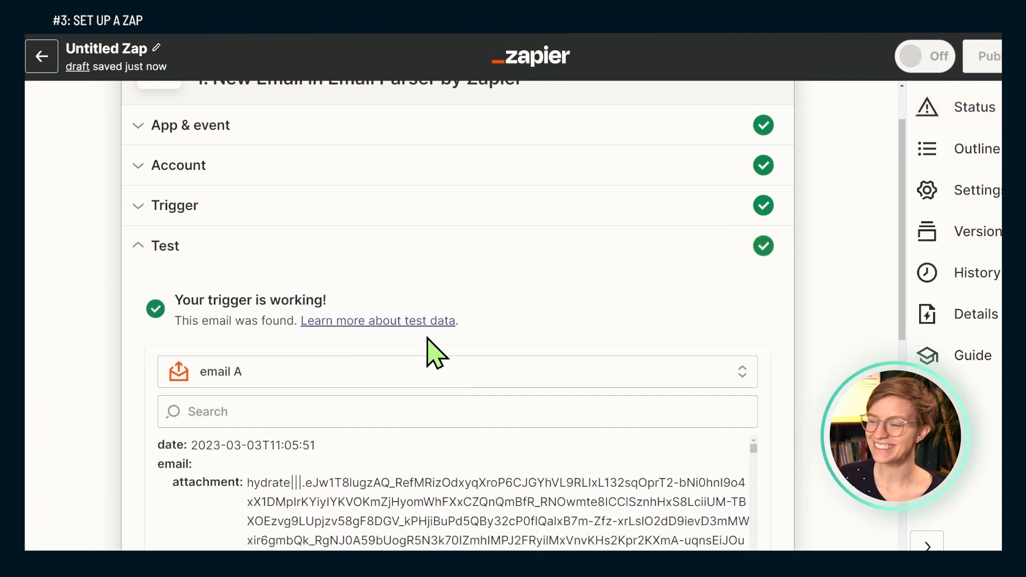
{"action": "left_click_drag", "start_coordinate": [467, 322], "coordinate": [182, 312]}
{"action": "left_click", "coordinate": [165, 277]}
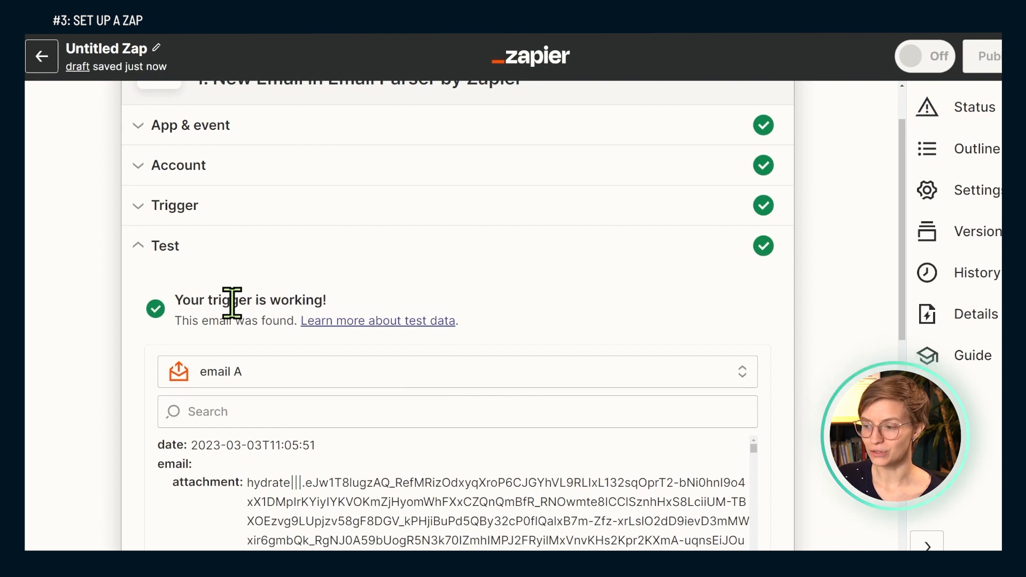
{"action": "scroll", "coordinate": [232, 303], "scroll_direction": "down", "scroll_amount": 4}
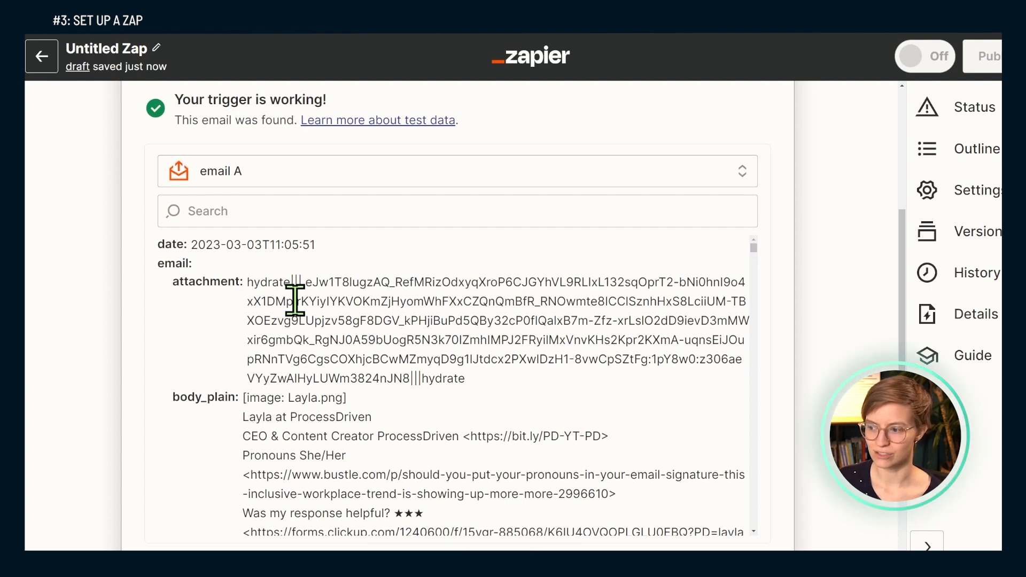
{"action": "scroll", "coordinate": [109, 382], "scroll_direction": "down", "scroll_amount": 3}
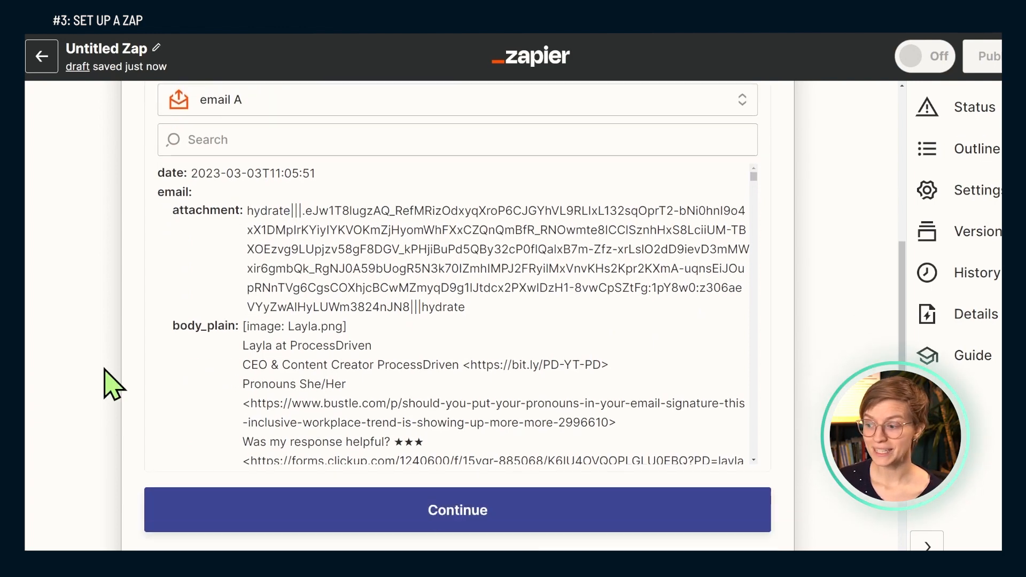
{"action": "left_click", "coordinate": [308, 460]}
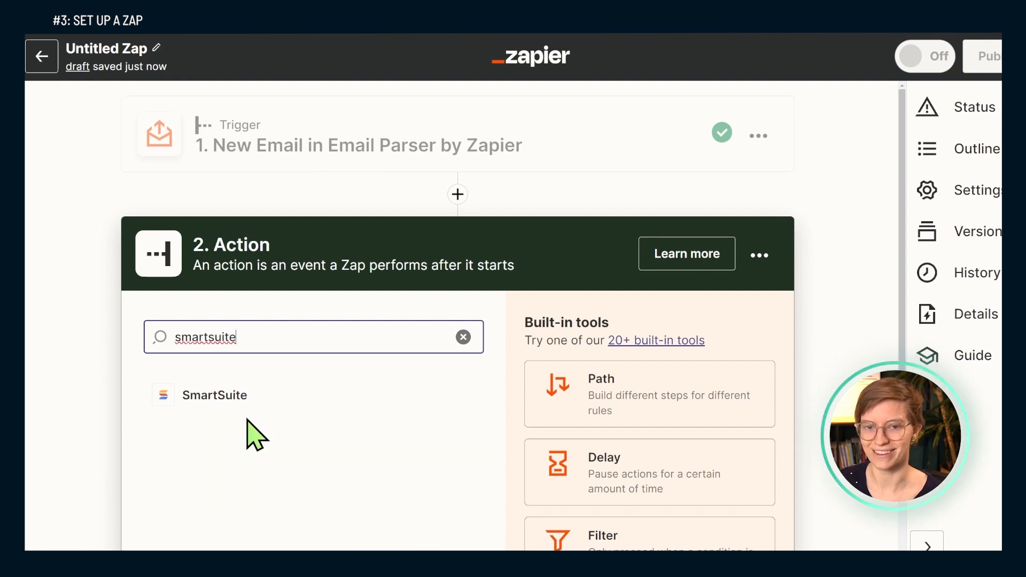
Choose SmartSuite as the Zap's action app with the Create Record event and continue to its account setup.
{"action": "left_click", "coordinate": [226, 402]}
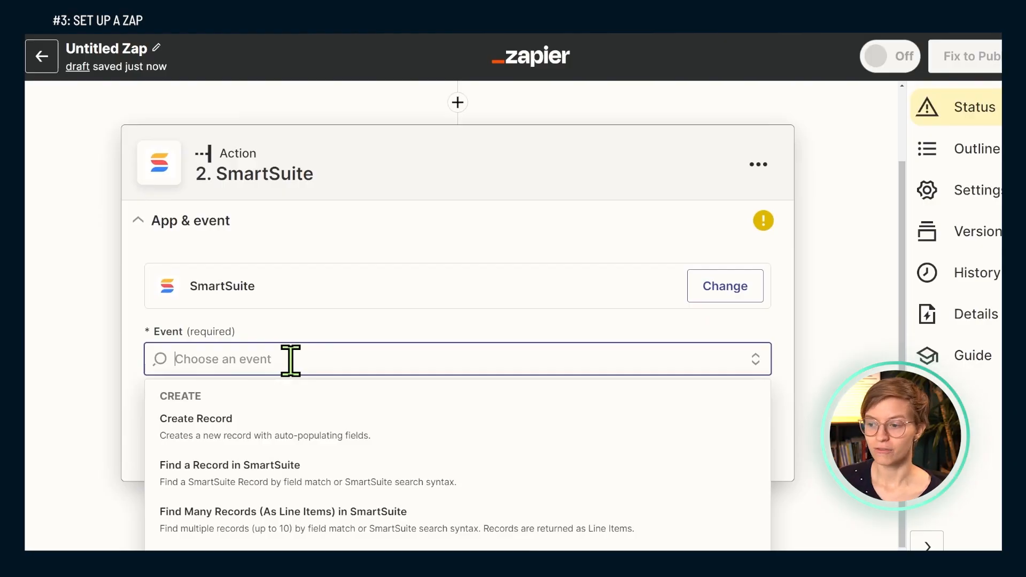
{"action": "left_click", "coordinate": [260, 434]}
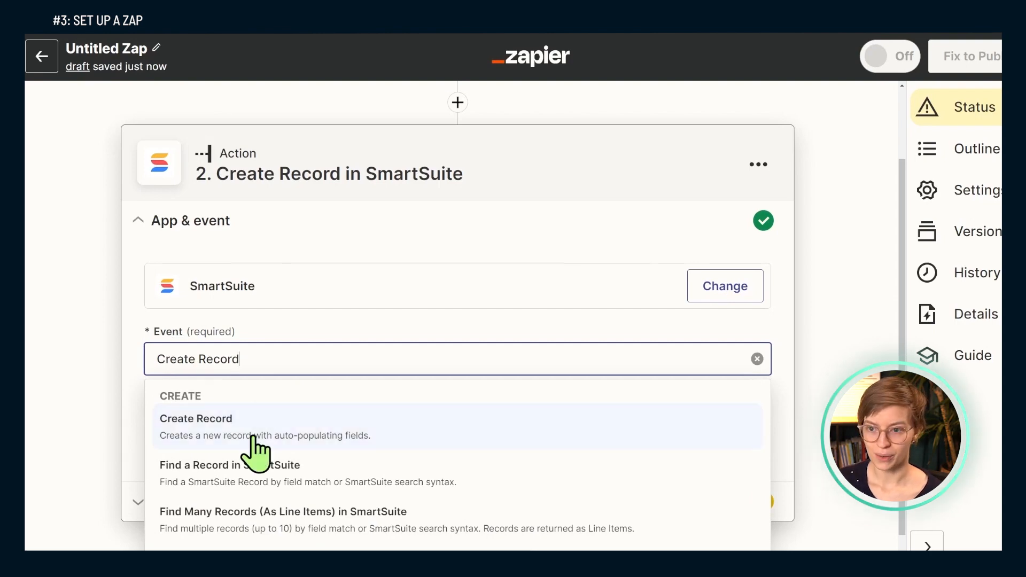
{"action": "left_click", "coordinate": [253, 437]}
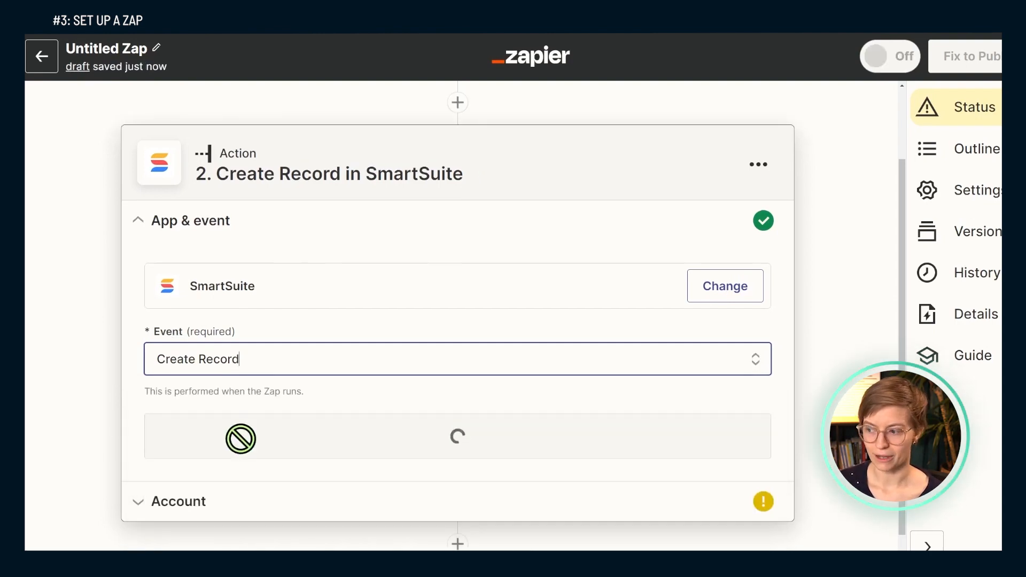
{"action": "left_click", "coordinate": [351, 435]}
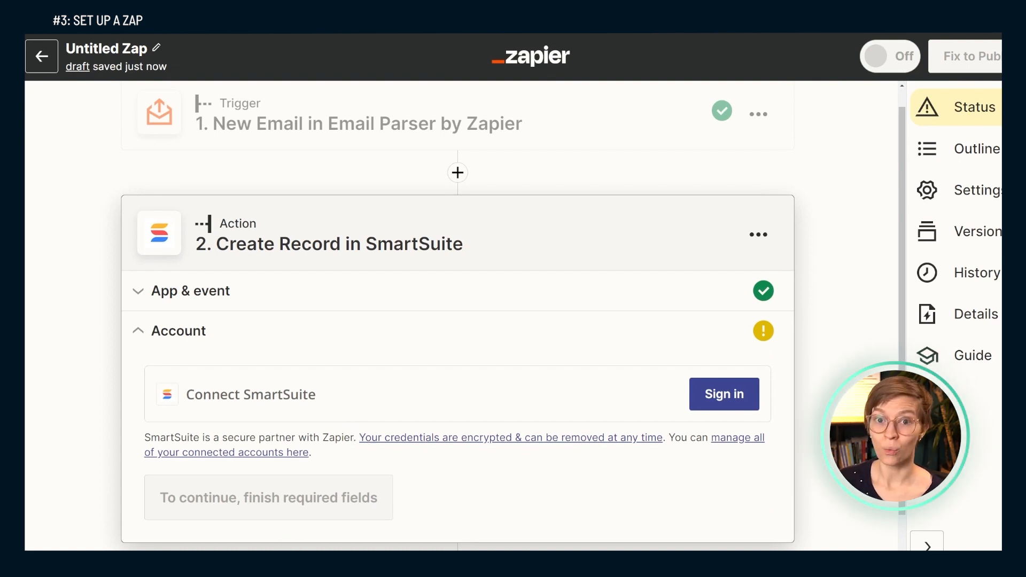
Start connecting the SmartSuite account, then switch to SmartSuite and open the profile's API Key section.
{"action": "left_click", "coordinate": [720, 407]}
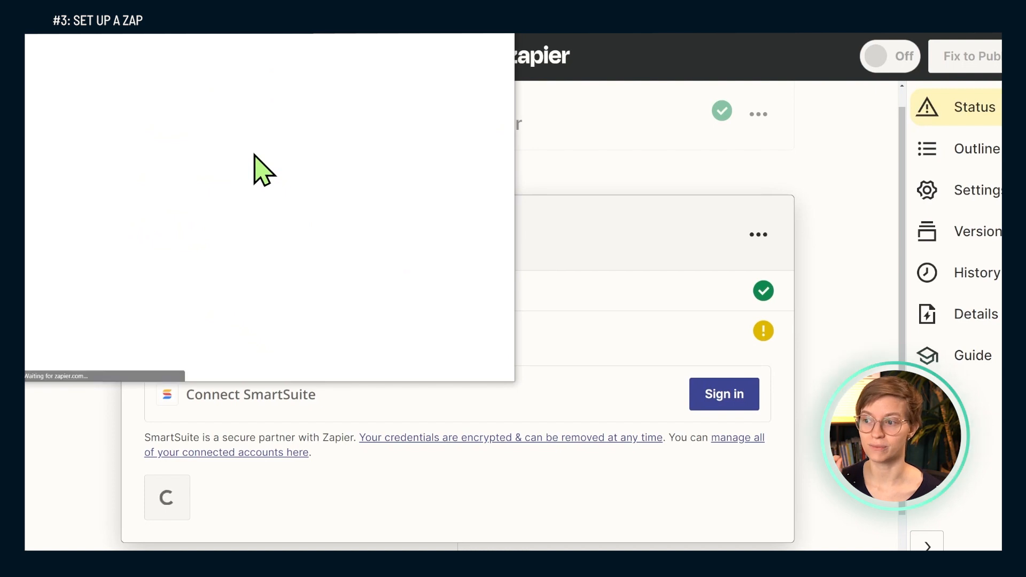
{"action": "scroll", "coordinate": [245, 194], "scroll_direction": "down", "scroll_amount": 1}
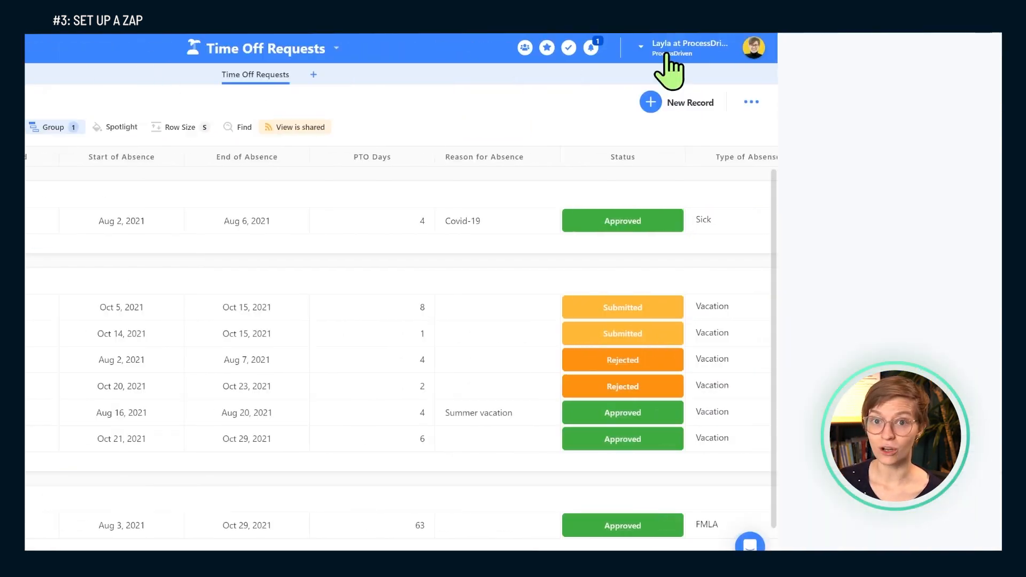
{"action": "left_click", "coordinate": [668, 71]}
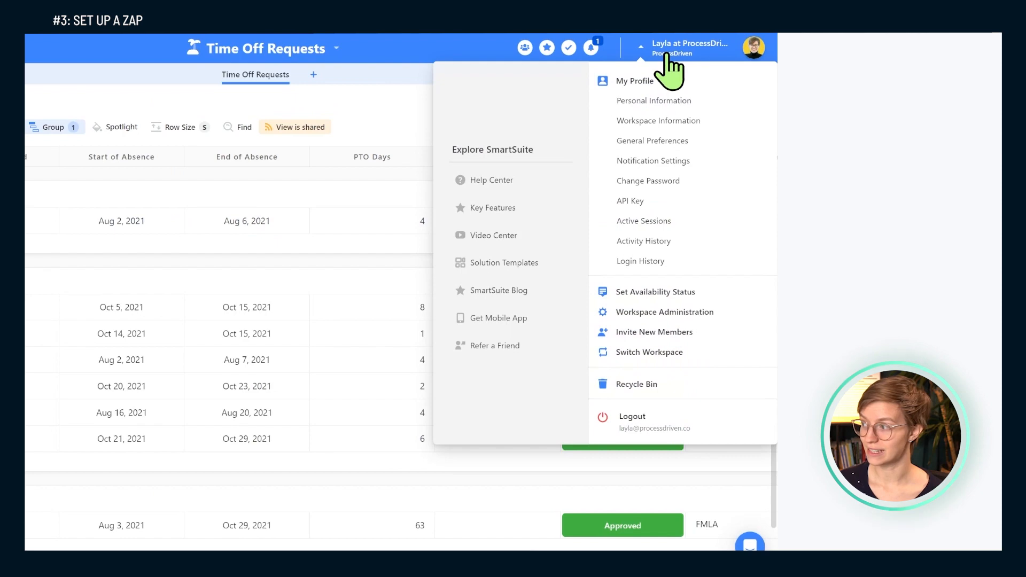
{"action": "left_click", "coordinate": [658, 202]}
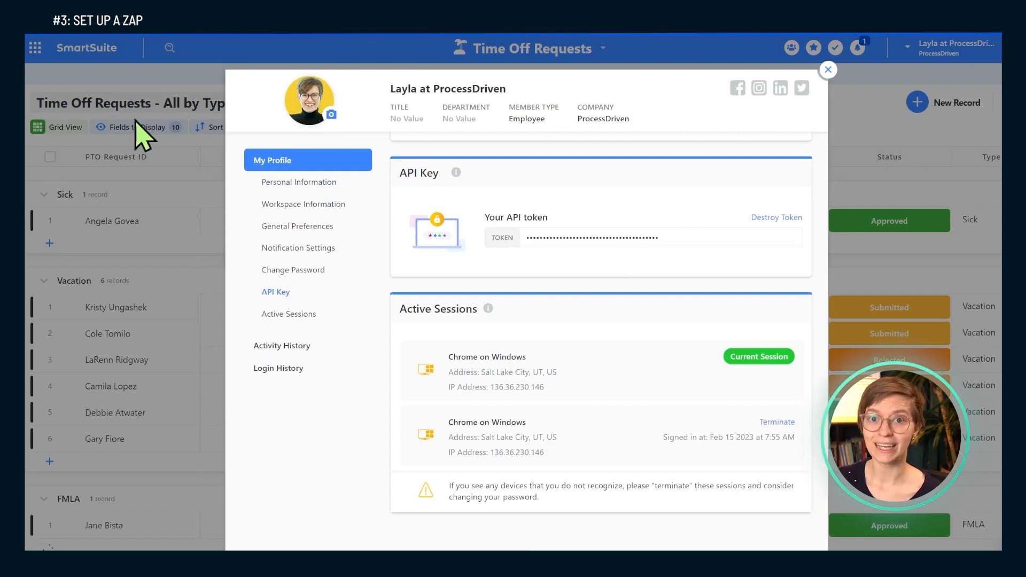
Copy the SmartSuite API token from the profile into the API Key field of the Zapier connection window.
{"action": "left_click_drag", "start_coordinate": [422, 174], "coordinate": [710, 111]}
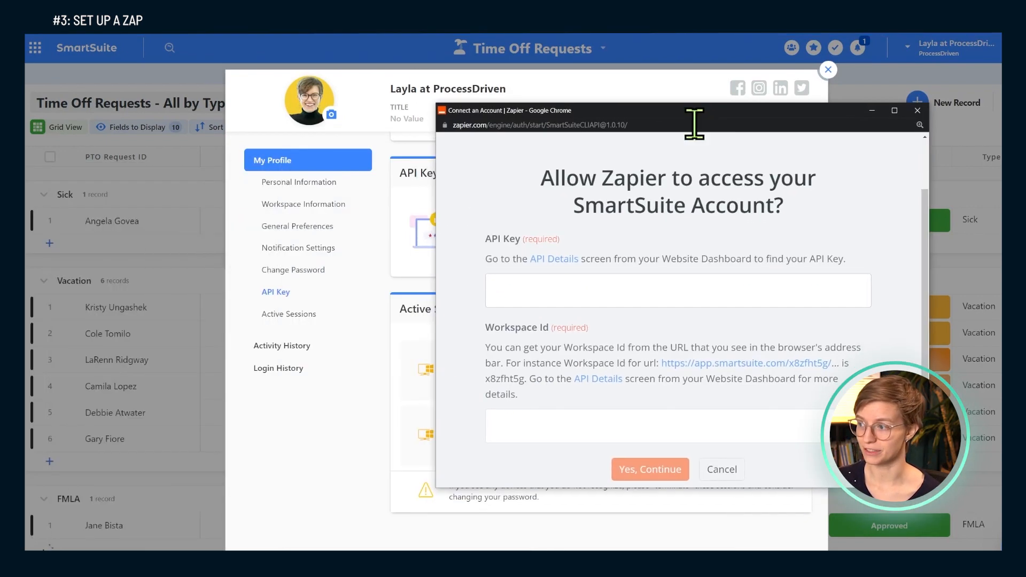
{"action": "left_click", "coordinate": [556, 298]}
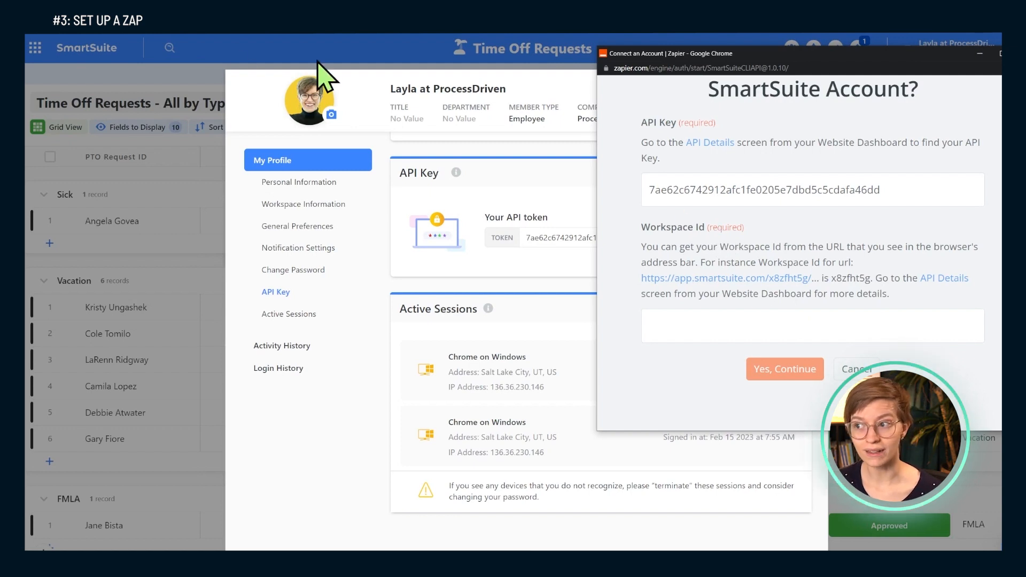
Copy the workspace ID from the web address of the SmartSuite page.
{"action": "left_click", "coordinate": [269, 123]}
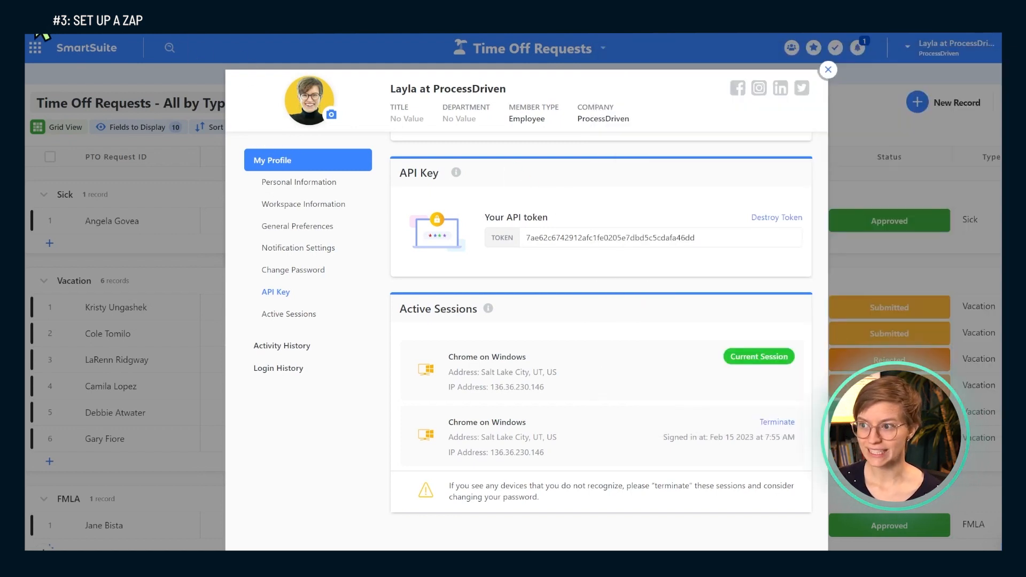
{"action": "mouse_move", "coordinate": [142, 40]}
{"action": "left_click_drag", "start_coordinate": [264, 42], "coordinate": [244, 43]}
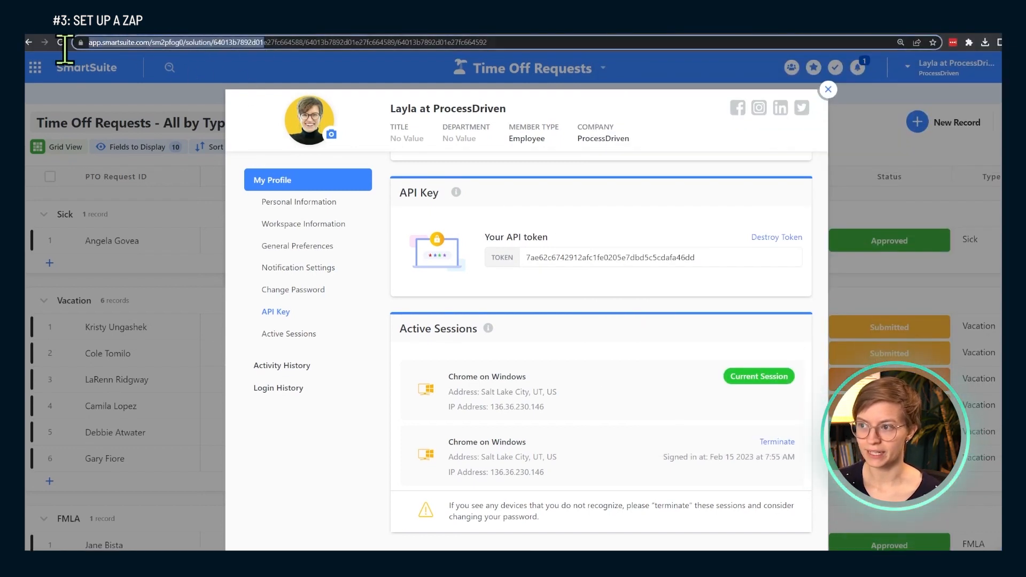
{"action": "left_click", "coordinate": [177, 43]}
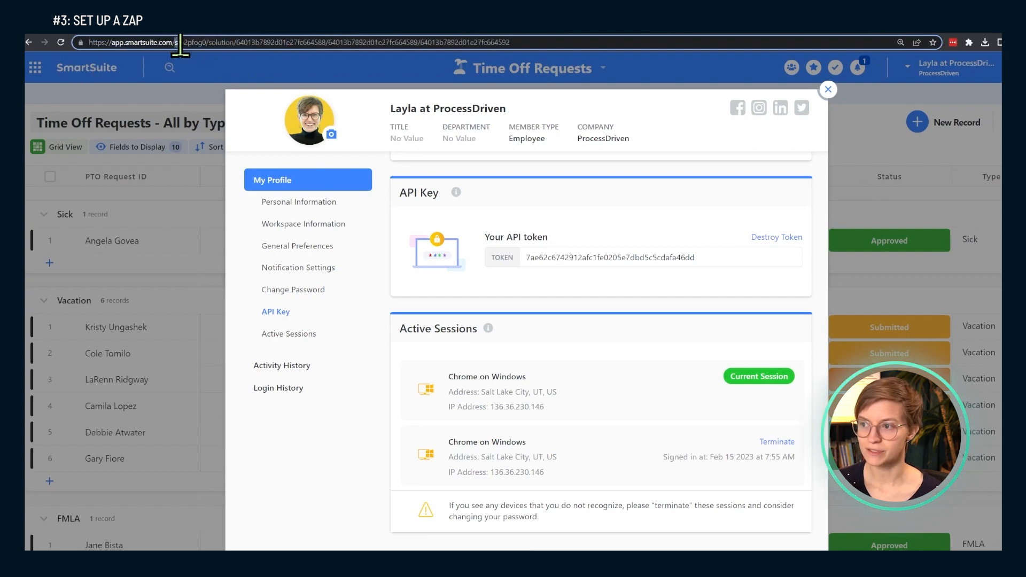
{"action": "left_click_drag", "start_coordinate": [206, 43], "coordinate": [208, 43]}
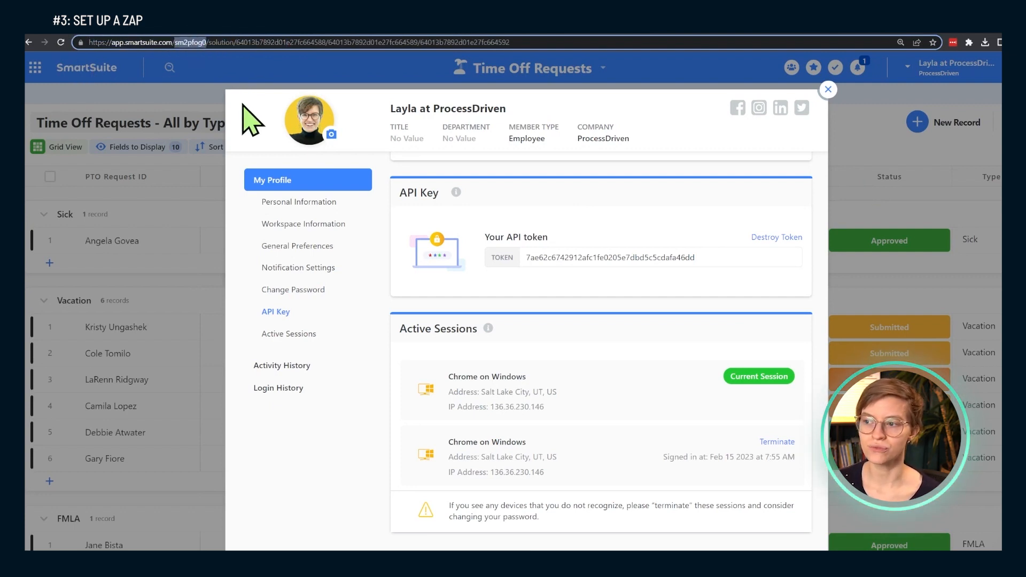
{"action": "right_click", "coordinate": [193, 43]}
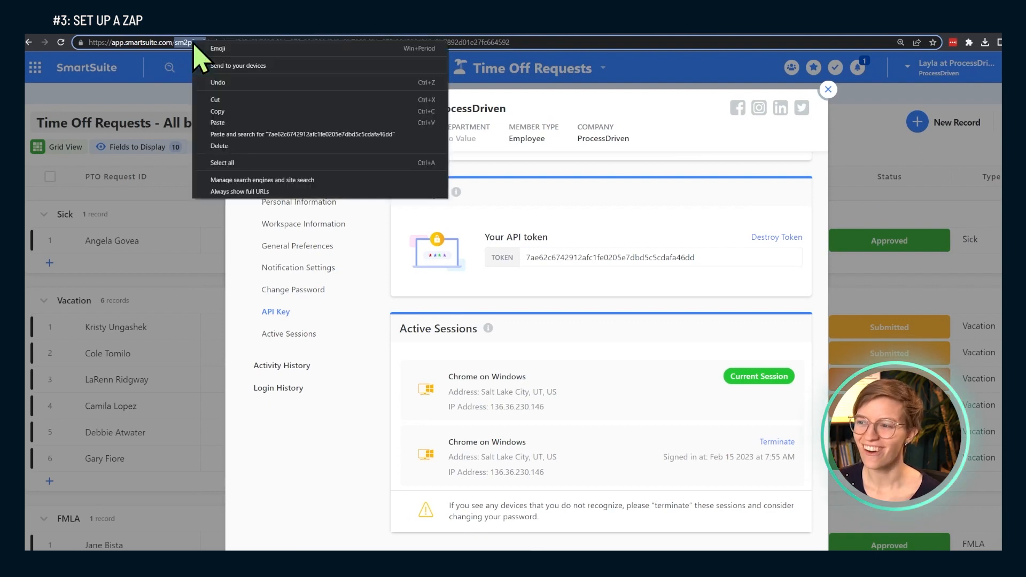
{"action": "left_click", "coordinate": [229, 114]}
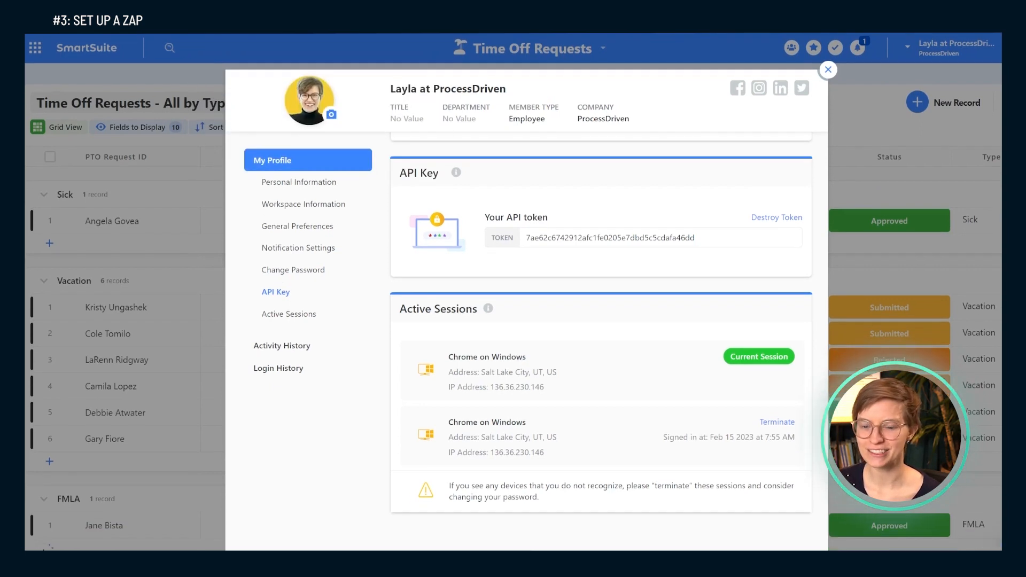
Paste the workspace ID into the Workspace Id field to finish connecting SmartSuite, and select the connected account for the action.
{"action": "key", "text": "alt+Tab"}
{"action": "left_click", "coordinate": [687, 324]}
{"action": "key", "text": "ctrl+v"}
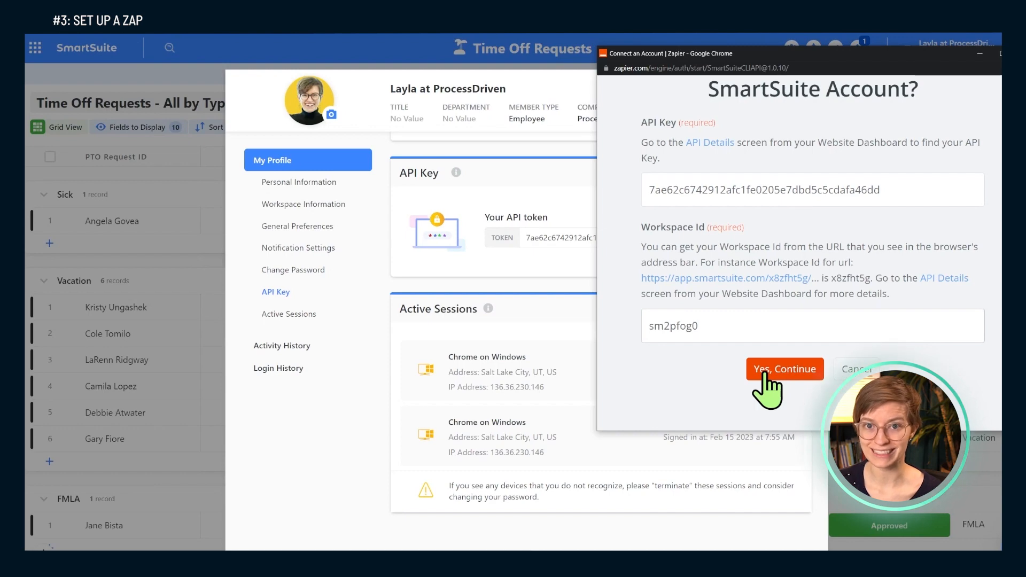
{"action": "left_click", "coordinate": [767, 374]}
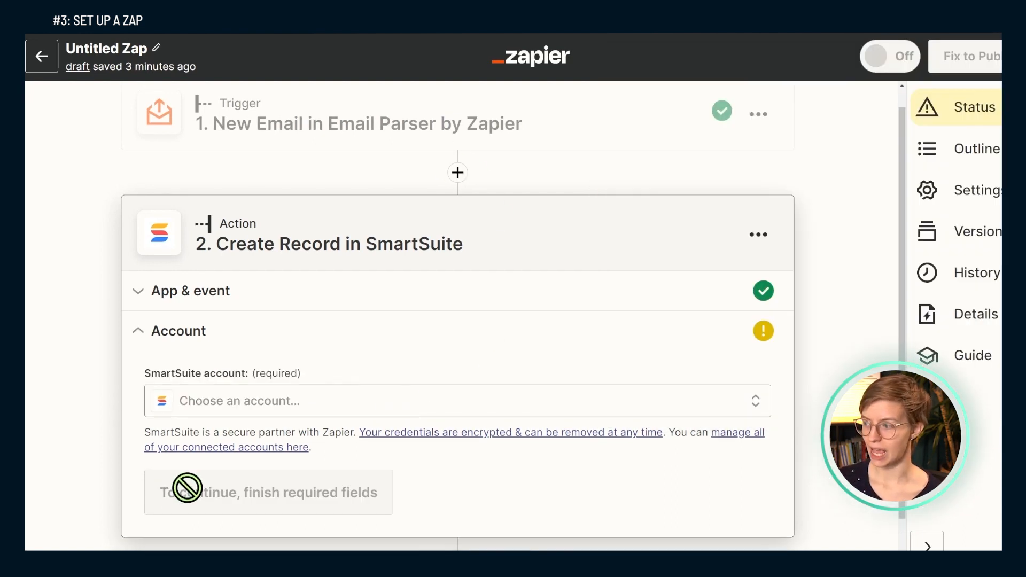
{"action": "left_click", "coordinate": [216, 402]}
{"action": "left_click", "coordinate": [343, 412]}
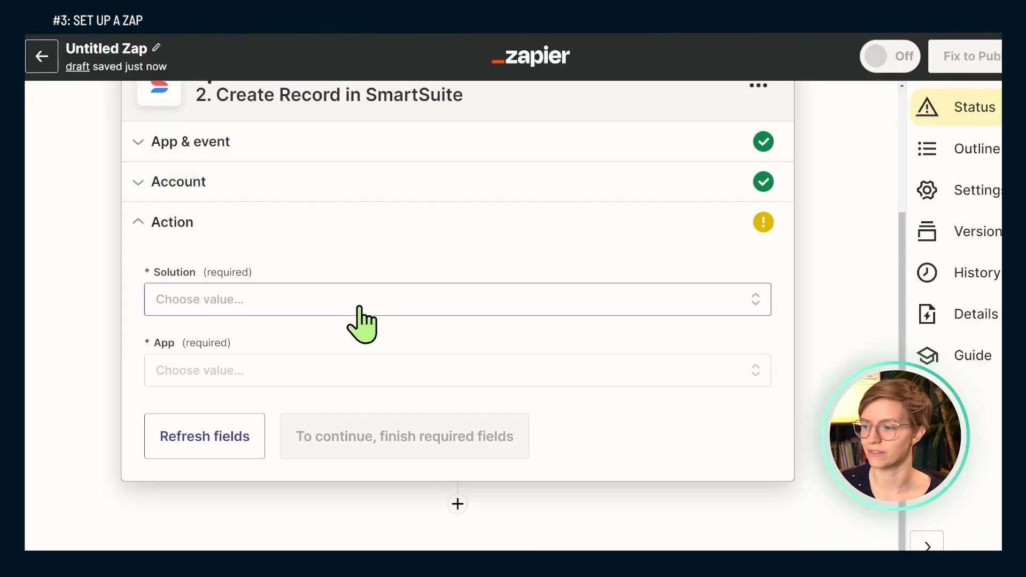
Set both the Solution and the App of the Create Record action to Time Off Requests.
{"action": "left_click", "coordinate": [355, 300]}
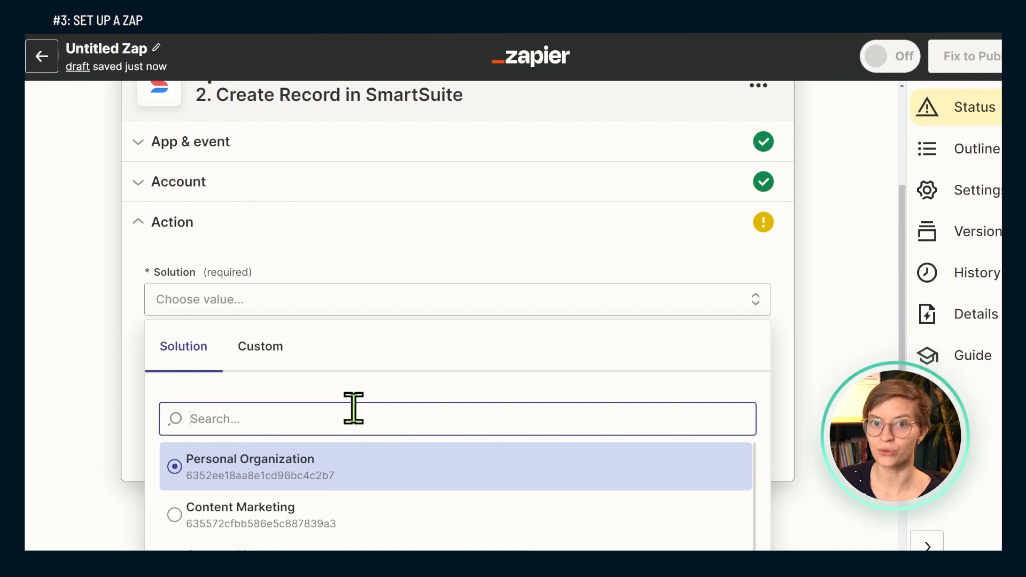
{"action": "type", "text": "time off"}
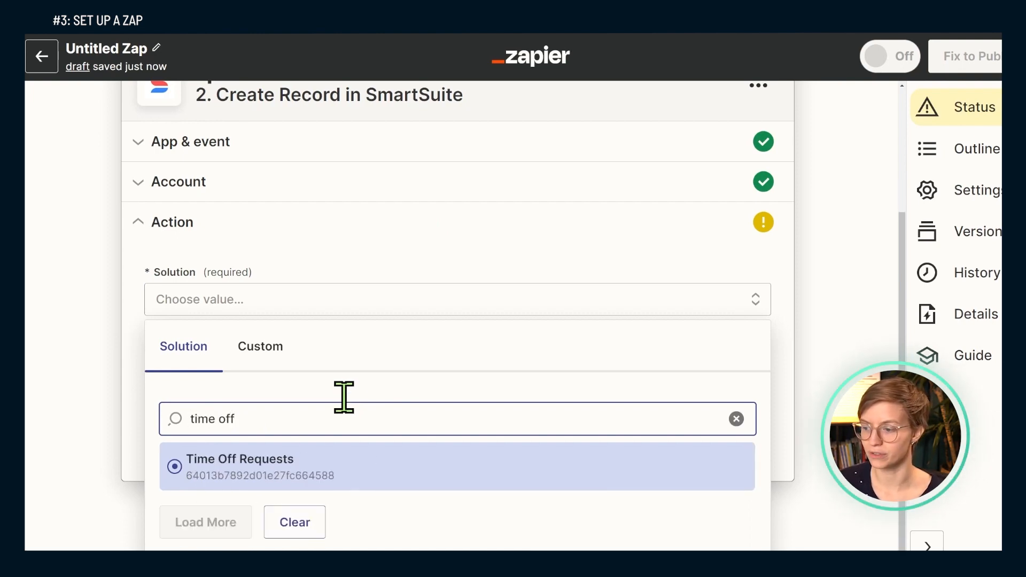
{"action": "left_click", "coordinate": [287, 473]}
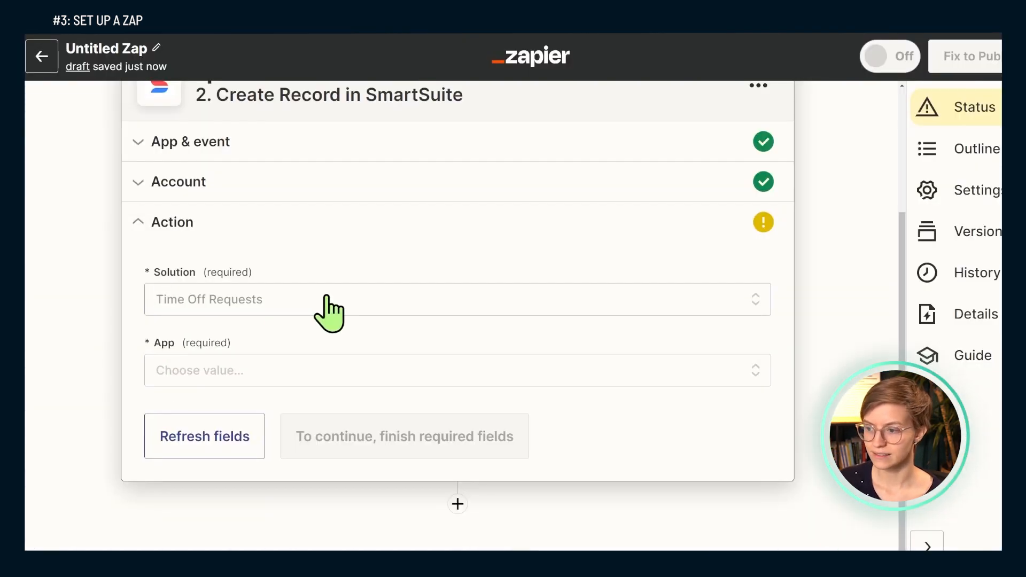
{"action": "left_click", "coordinate": [227, 374]}
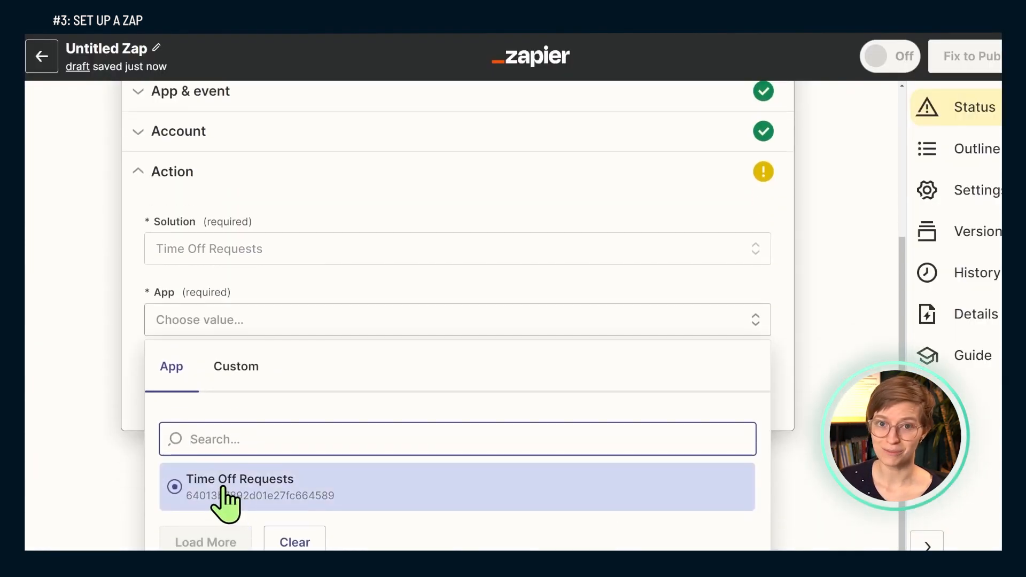
{"action": "left_click", "coordinate": [223, 488]}
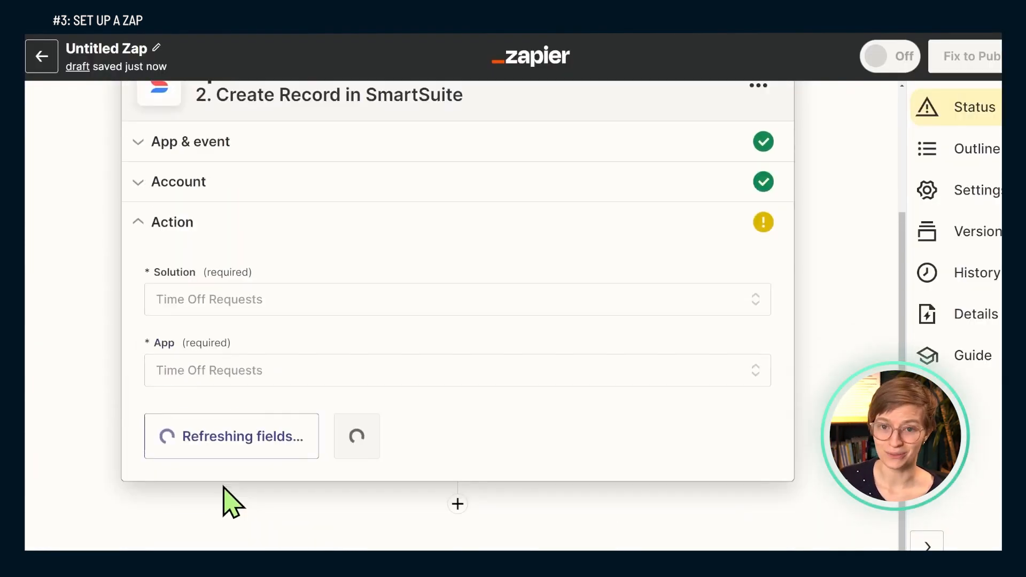
Review the record fields offered for the action, then switch to Email Parser by Zapier and view the mailbox's emails.
{"action": "scroll", "coordinate": [227, 494], "scroll_direction": "down", "scroll_amount": 1}
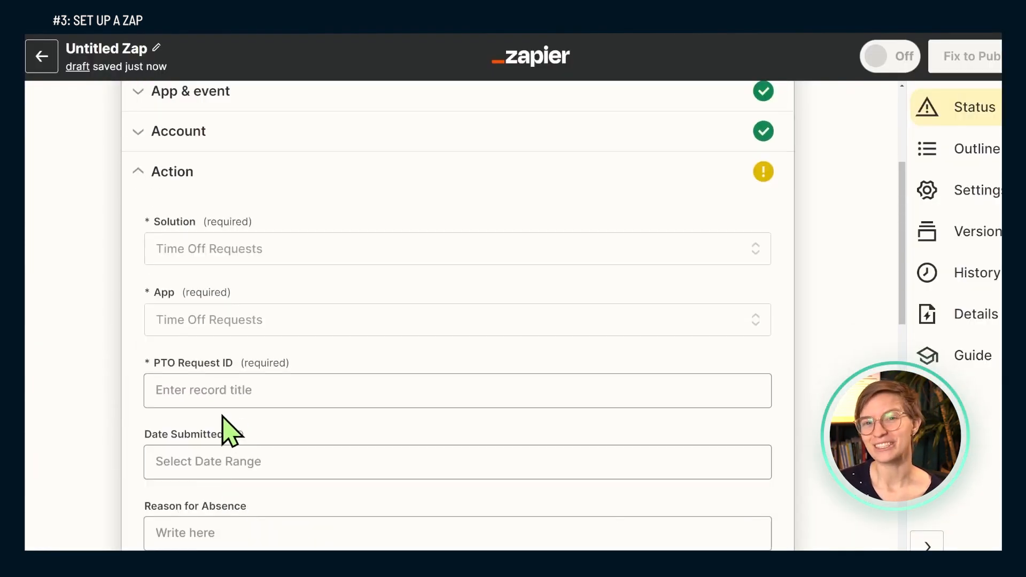
{"action": "left_click", "coordinate": [220, 390]}
{"action": "scroll", "coordinate": [235, 393], "scroll_direction": "down", "scroll_amount": 2}
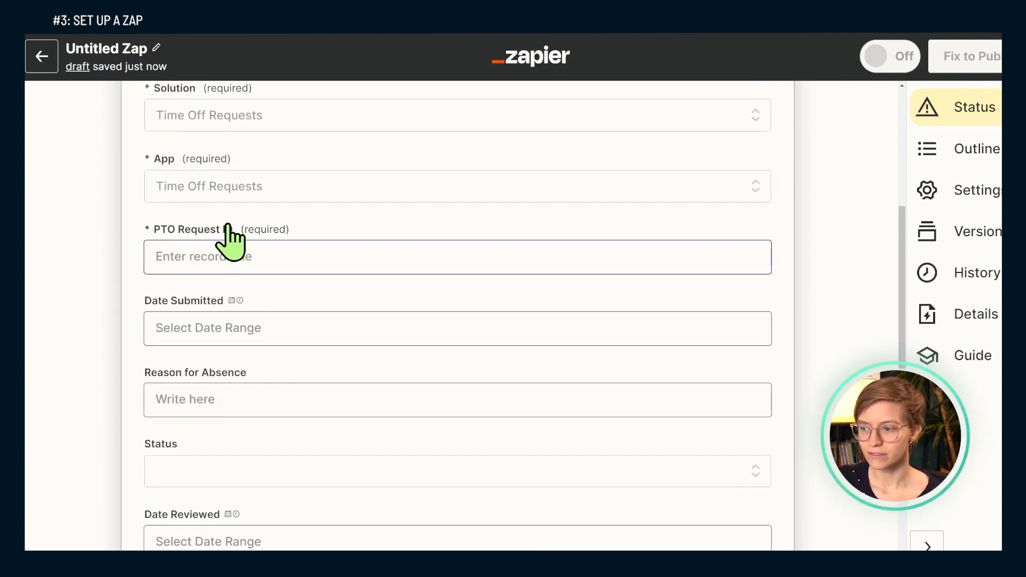
{"action": "scroll", "coordinate": [235, 251], "scroll_direction": "down", "scroll_amount": 2}
{"action": "scroll", "coordinate": [243, 261], "scroll_direction": "down", "scroll_amount": 1}
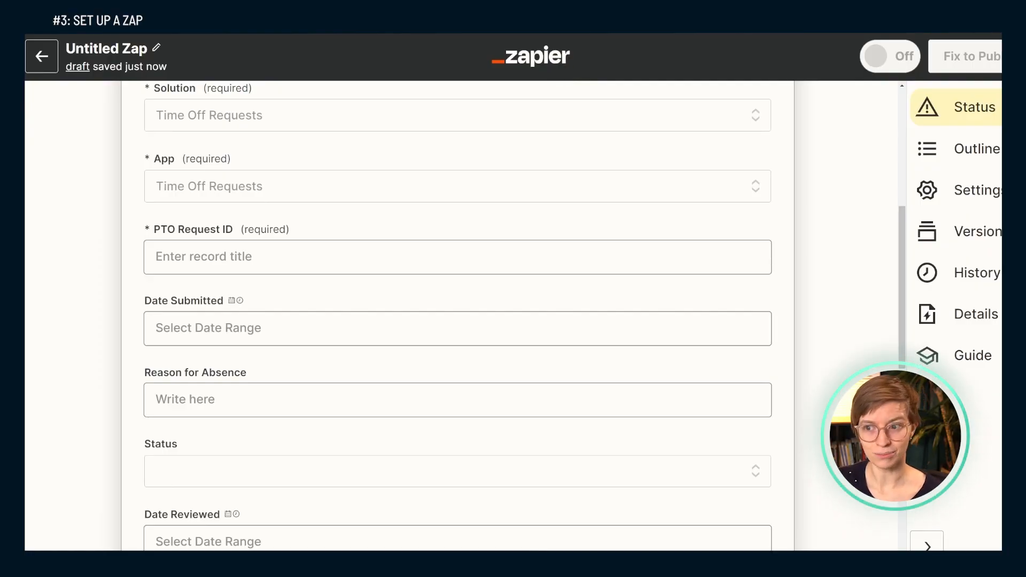
{"action": "left_click", "coordinate": [245, 260]}
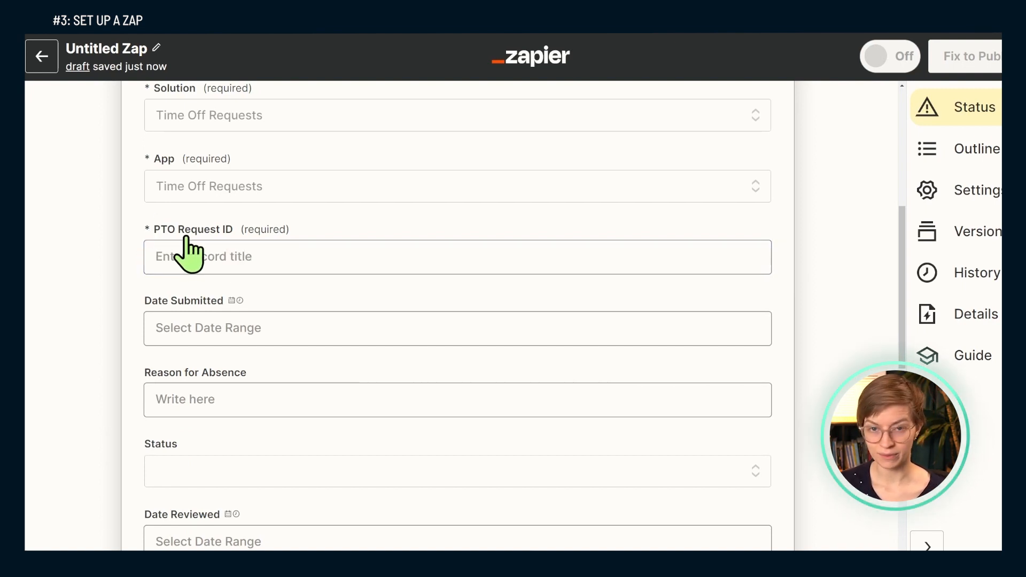
{"action": "left_click", "coordinate": [205, 260]}
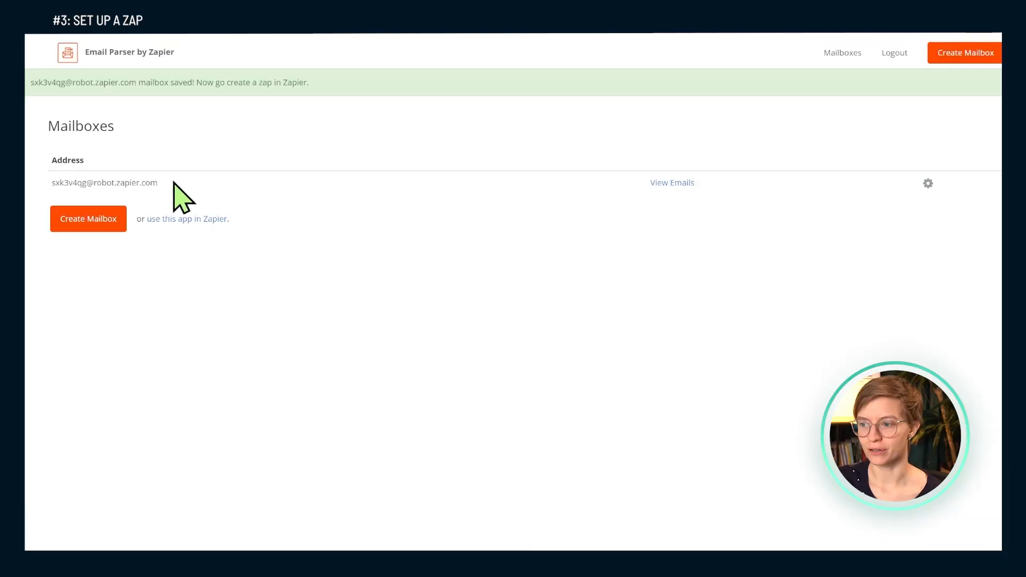
{"action": "left_click", "coordinate": [672, 183]}
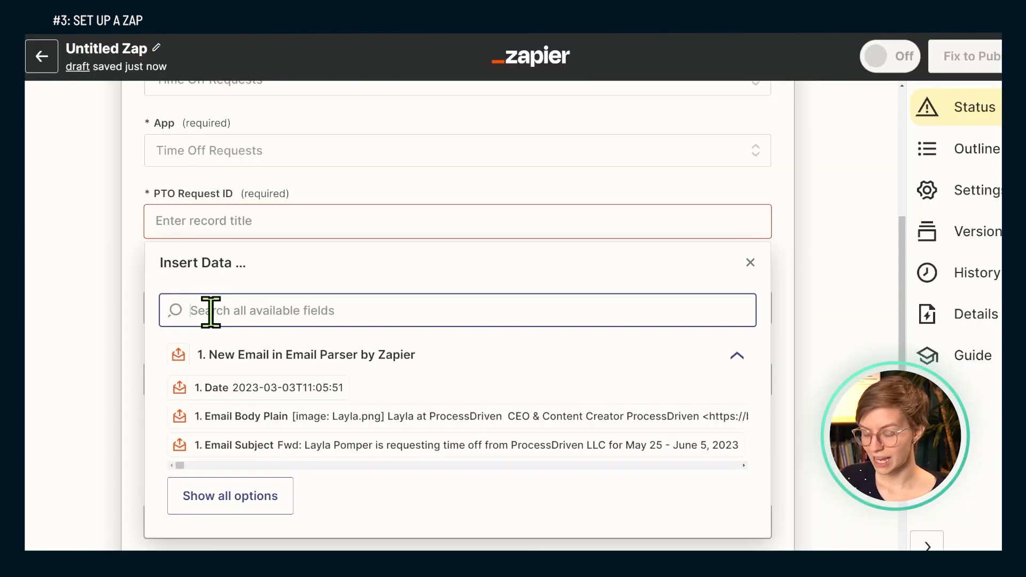
Back in the Zap, find the parse output fields and map Parse Output Requestedby to PTO Request ID.
{"action": "type", "text": "par"}
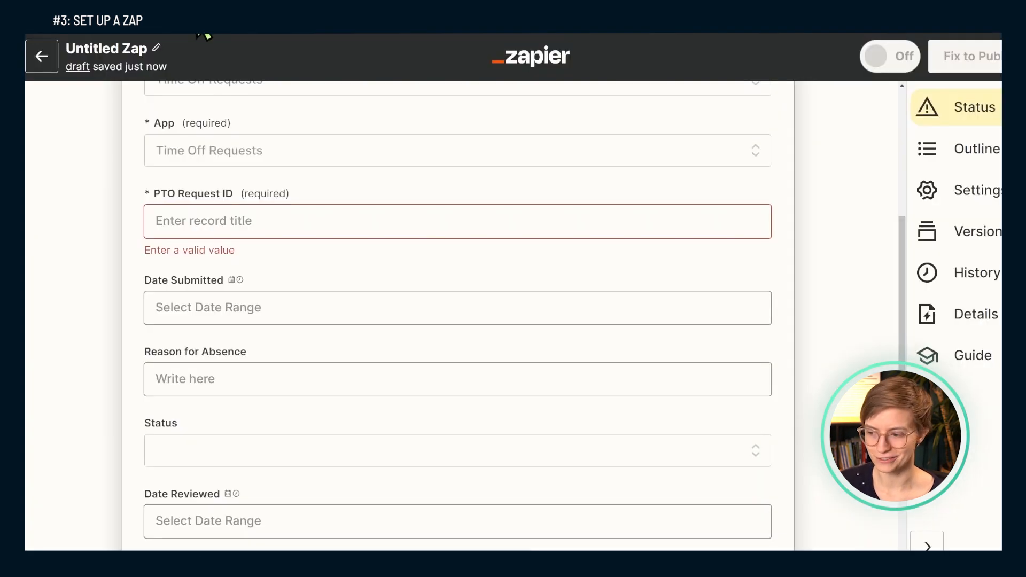
{"action": "left_click", "coordinate": [235, 221]}
{"action": "type", "text": "parse output"}
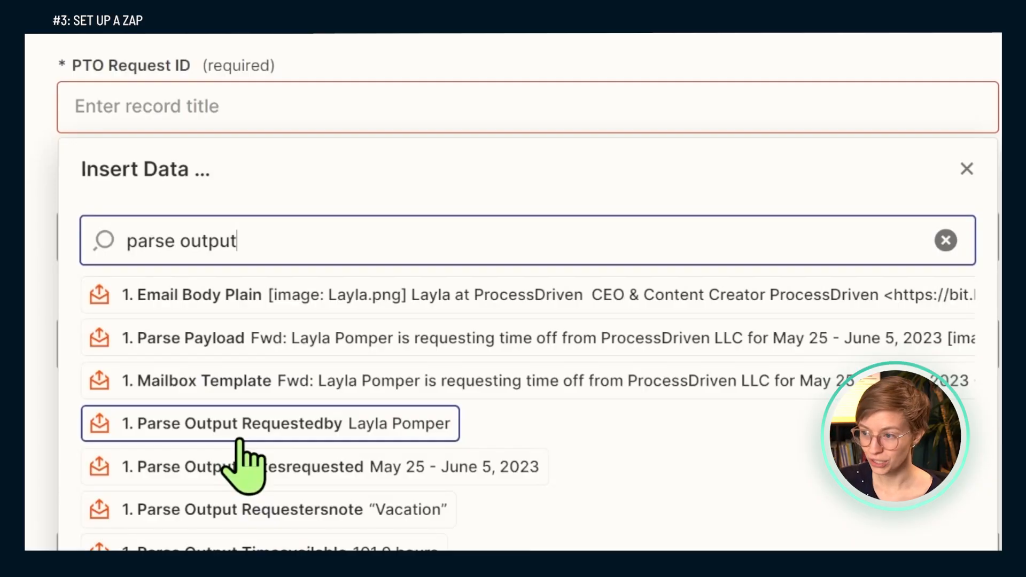
{"action": "left_click", "coordinate": [241, 433]}
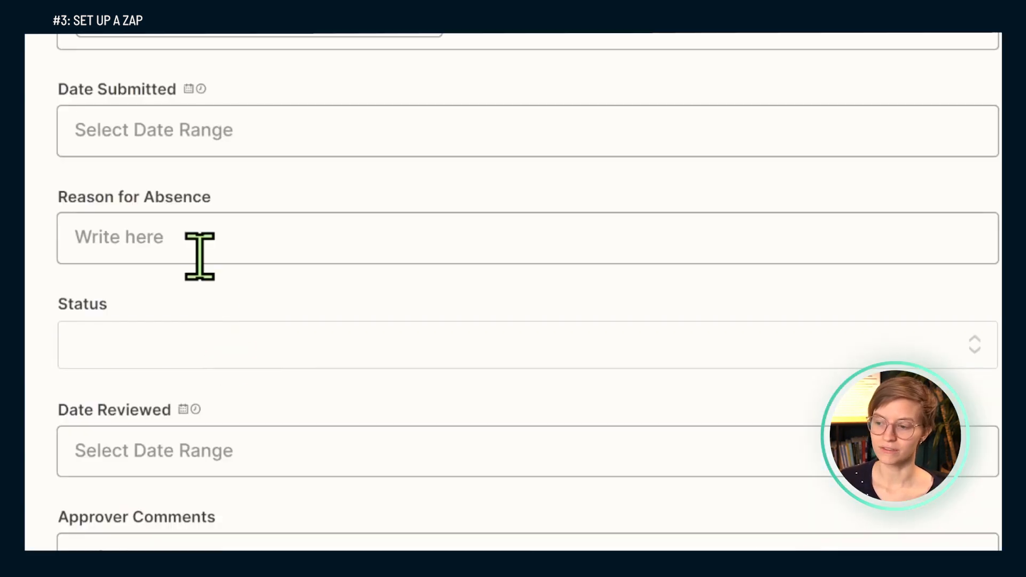
Map Parse Output Requestersnote to the Reason for Absence field.
{"action": "left_click", "coordinate": [199, 257]}
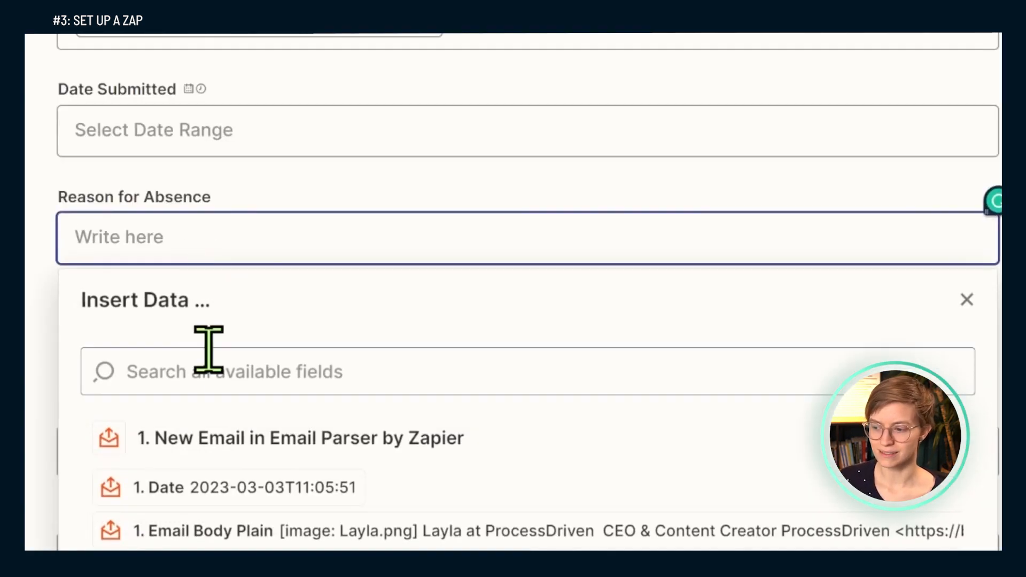
{"action": "left_click", "coordinate": [217, 389]}
{"action": "type", "text": "parse output"}
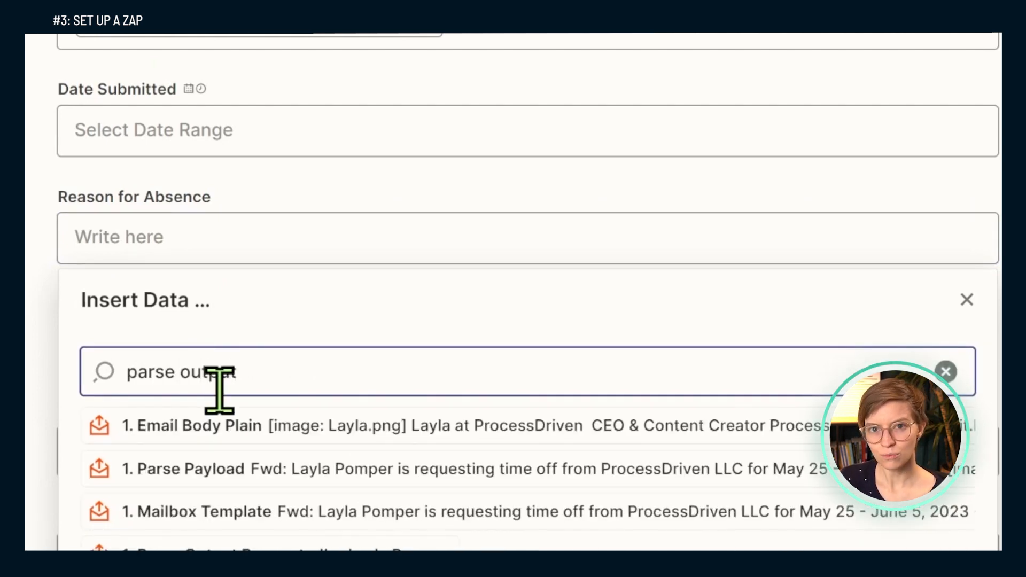
{"action": "scroll", "coordinate": [219, 390], "scroll_direction": "down", "scroll_amount": 7}
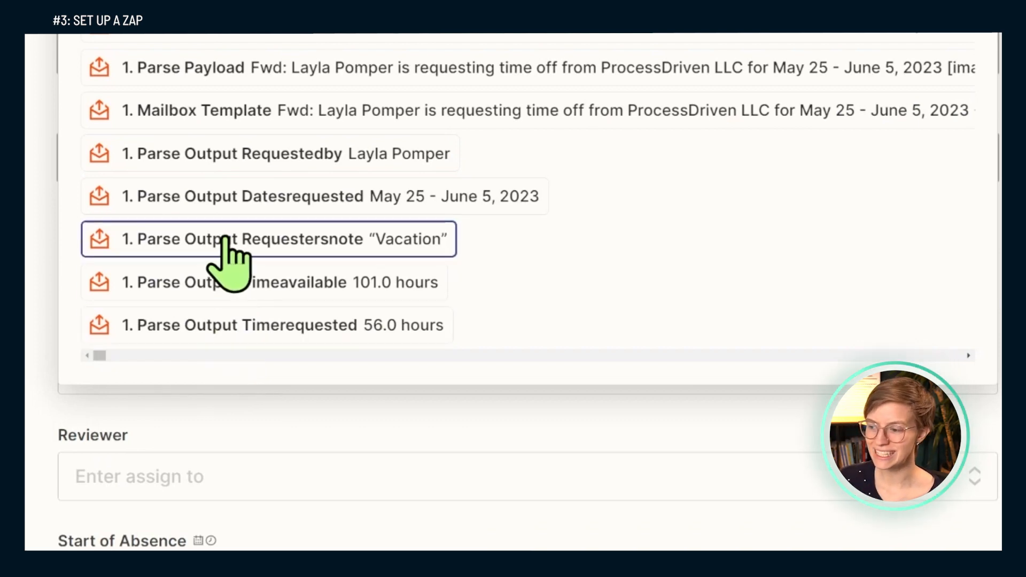
{"action": "left_click", "coordinate": [267, 239]}
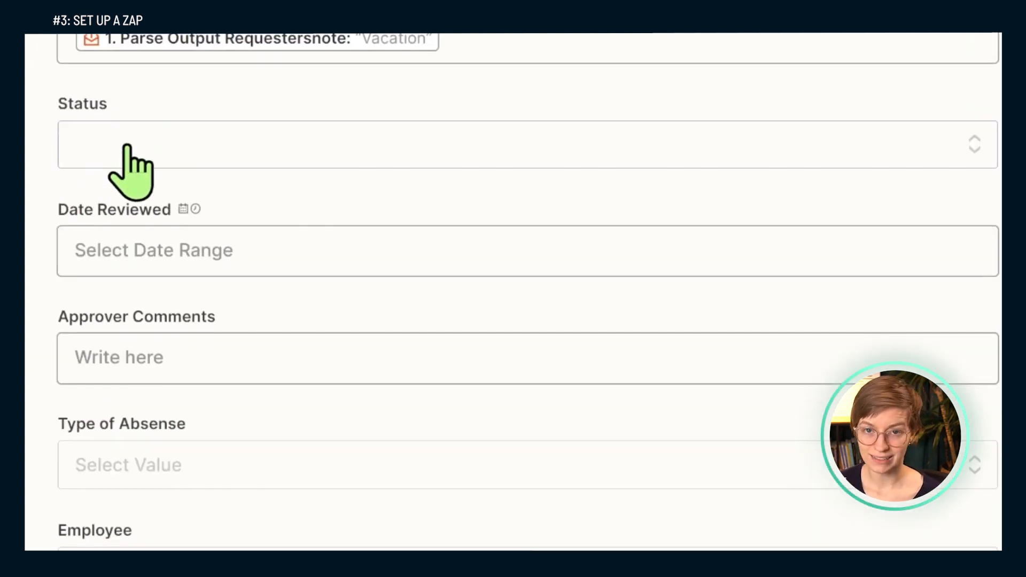
Set the Status of the new record to Submitted.
{"action": "left_click", "coordinate": [123, 143]}
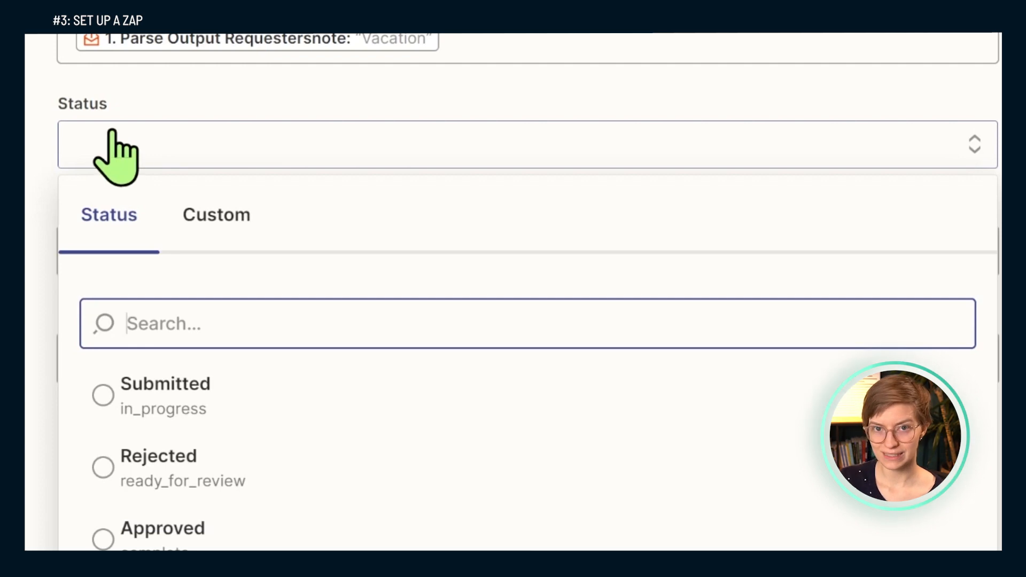
{"action": "left_click", "coordinate": [178, 412]}
{"action": "scroll", "coordinate": [179, 412], "scroll_direction": "down", "scroll_amount": 3}
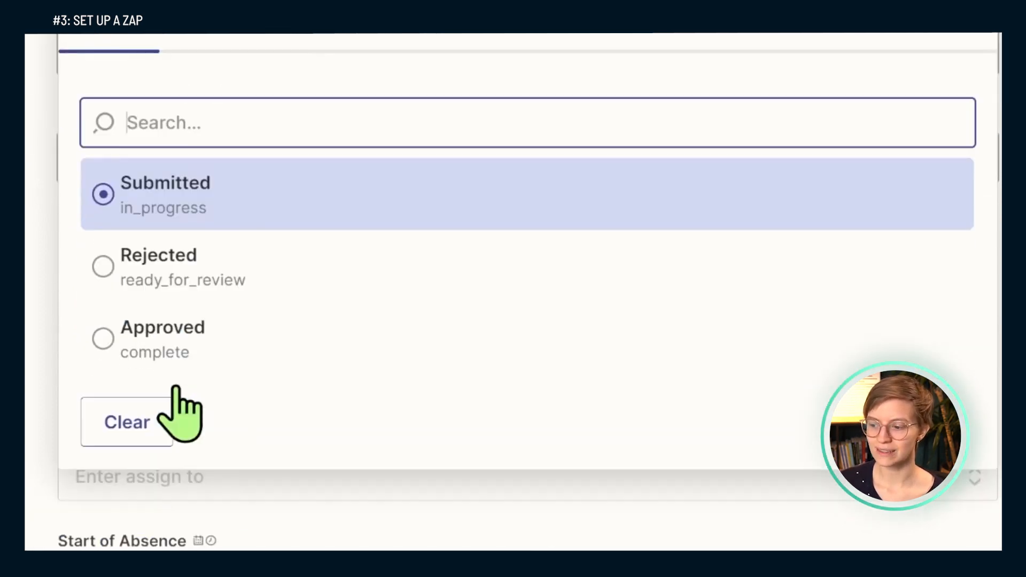
{"action": "left_click", "coordinate": [155, 200]}
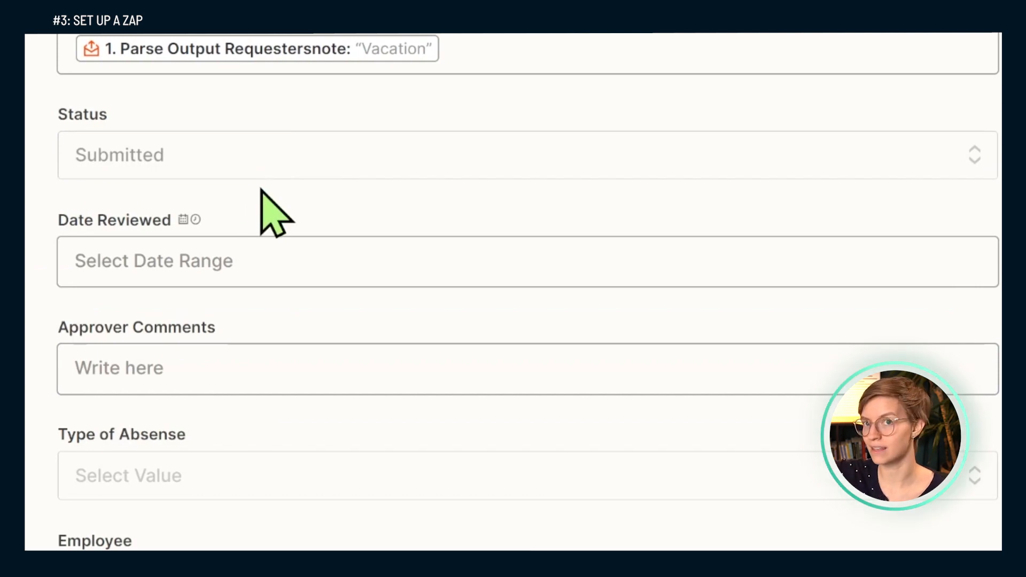
Map Parse Output Datesrequested to the Start of Absence field, and check the requested dates in the Email Parser message.
{"action": "scroll", "coordinate": [267, 214], "scroll_direction": "down", "scroll_amount": 5}
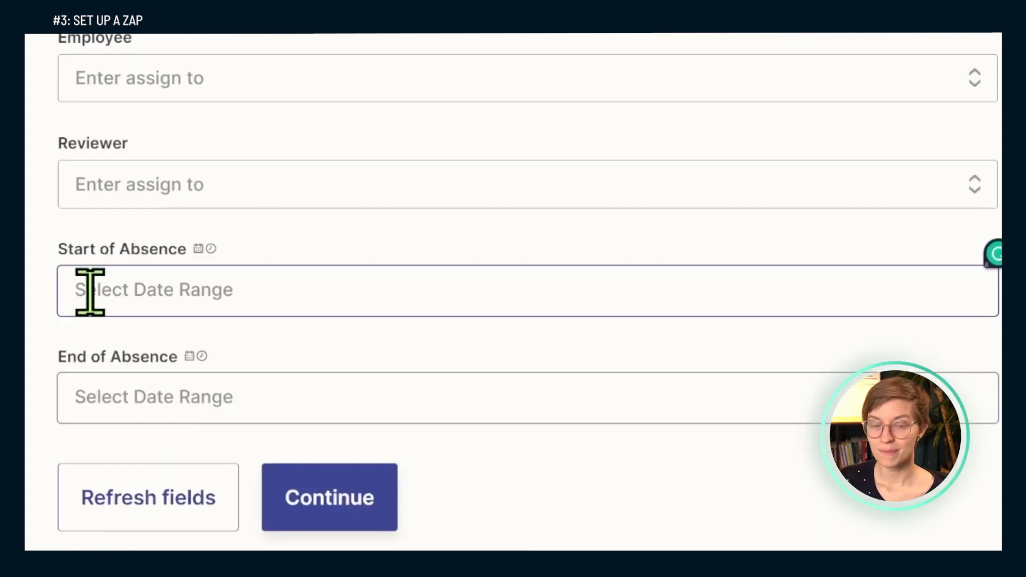
{"action": "left_click", "coordinate": [85, 288]}
{"action": "left_click", "coordinate": [210, 419]}
{"action": "type", "text": "par"}
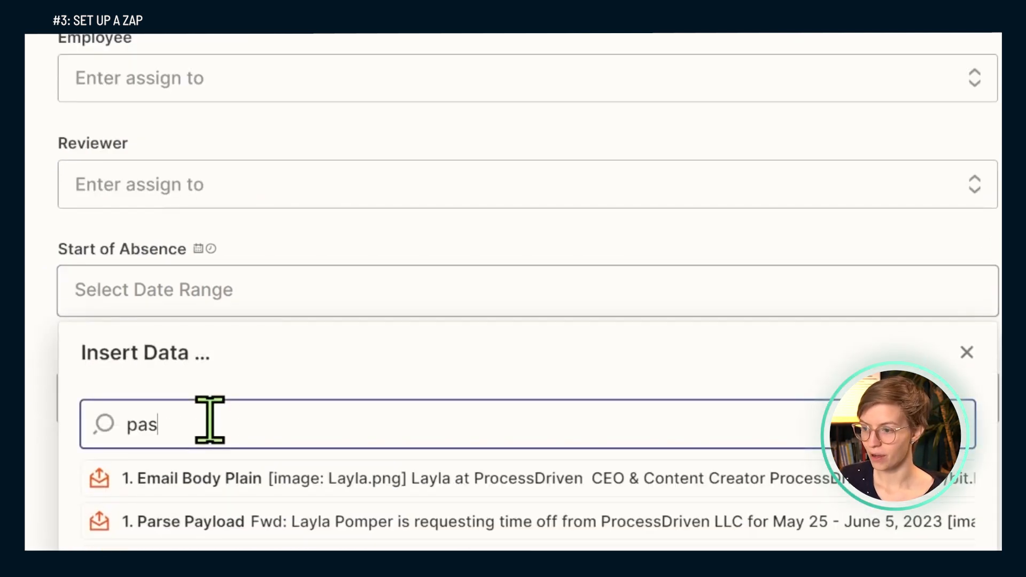
{"action": "type", "text": "se output"}
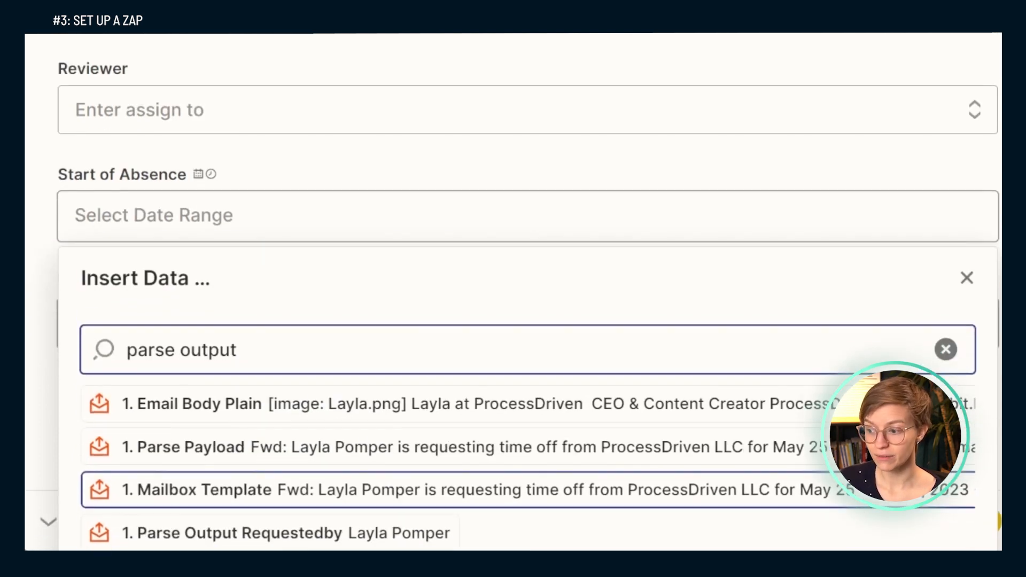
{"action": "left_click", "coordinate": [130, 371]}
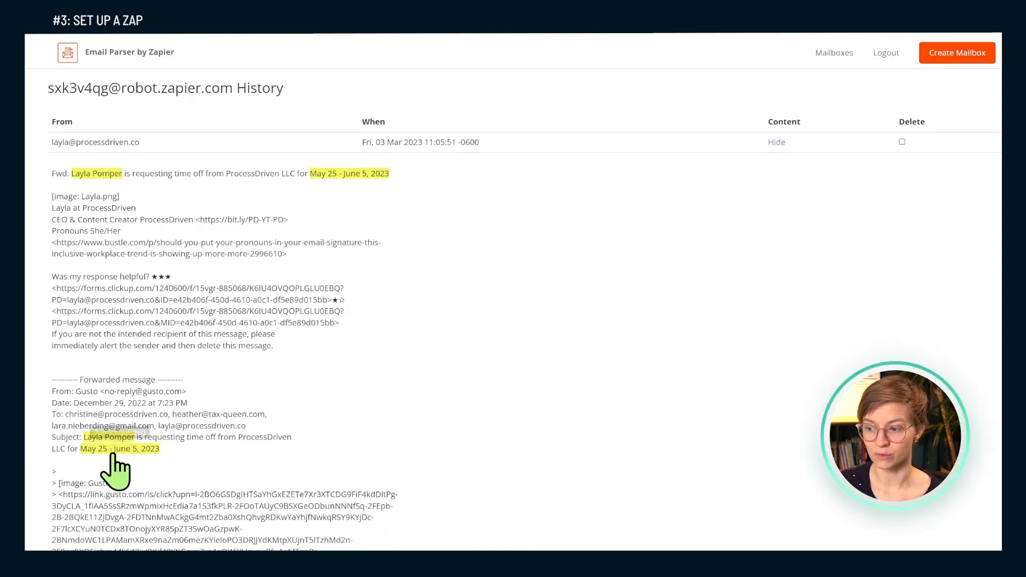
{"action": "mouse_move", "coordinate": [90, 452]}
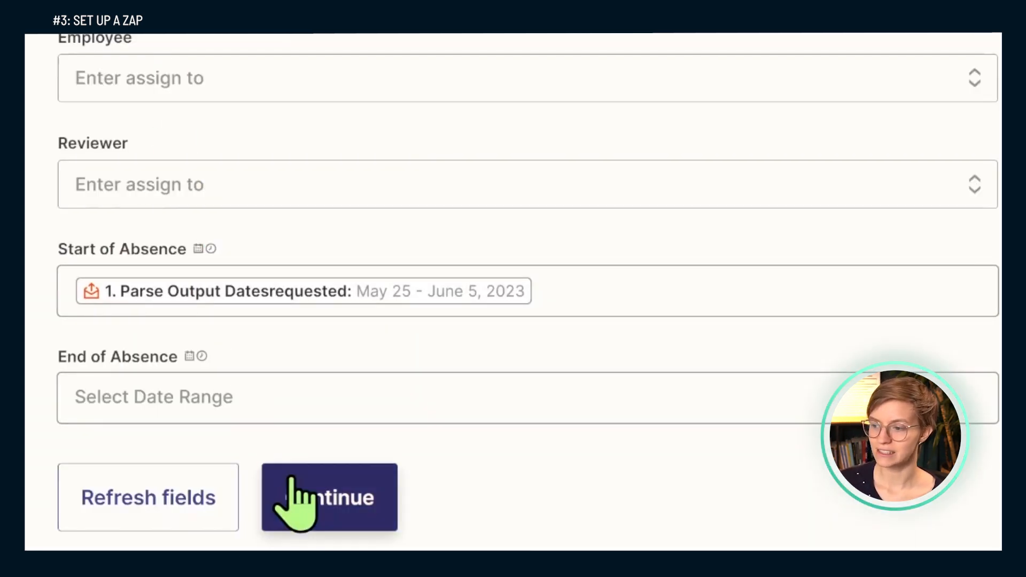
Finish the Create Record field mapping, test the action by sending the record to SmartSuite, and review the returned data.
{"action": "left_click", "coordinate": [297, 499]}
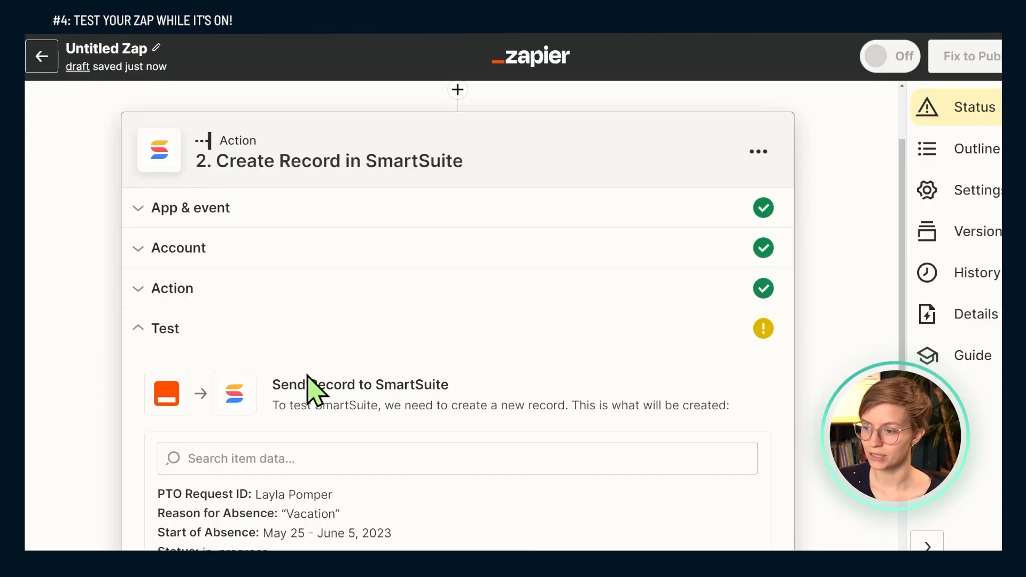
{"action": "scroll", "coordinate": [304, 395], "scroll_direction": "down", "scroll_amount": 7}
{"action": "left_click", "coordinate": [291, 448]}
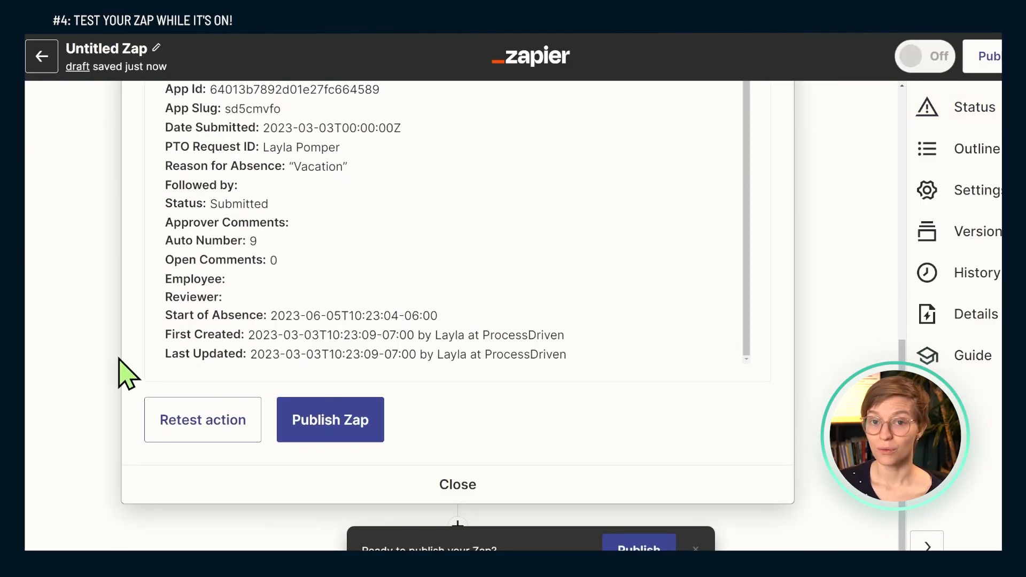
{"action": "scroll", "coordinate": [127, 374], "scroll_direction": "up", "scroll_amount": 4}
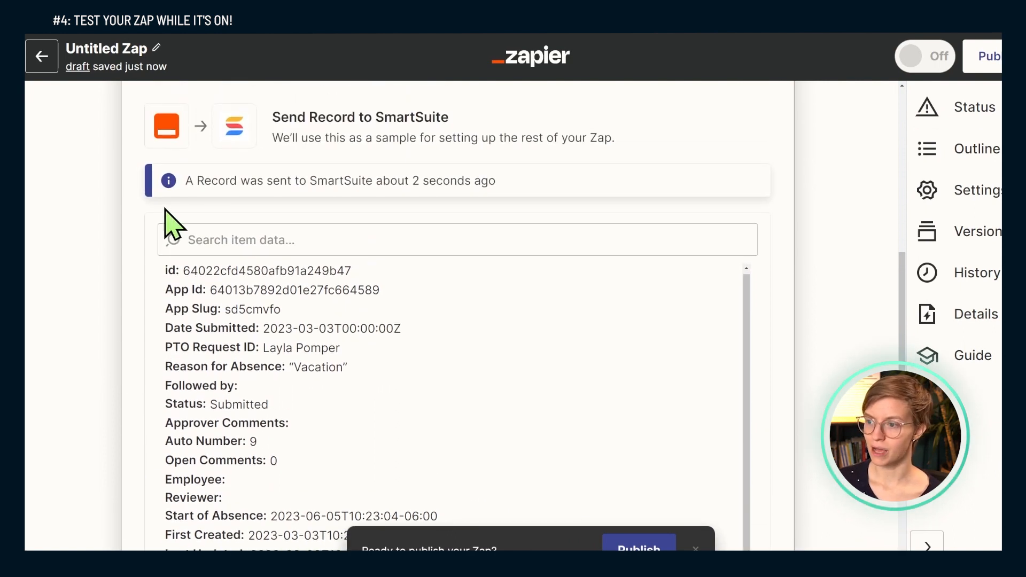
{"action": "left_click_drag", "start_coordinate": [187, 182], "coordinate": [517, 206]}
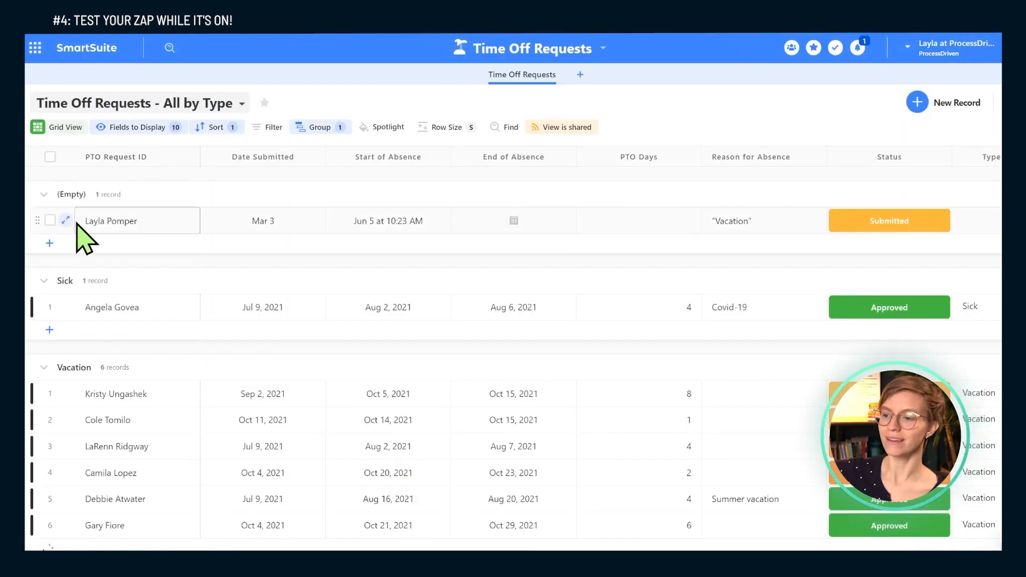
Open the new test record in SmartSuite's Time Off Requests and compare its Start of Absence with the dates requested in the parsed email.
{"action": "left_click", "coordinate": [67, 222]}
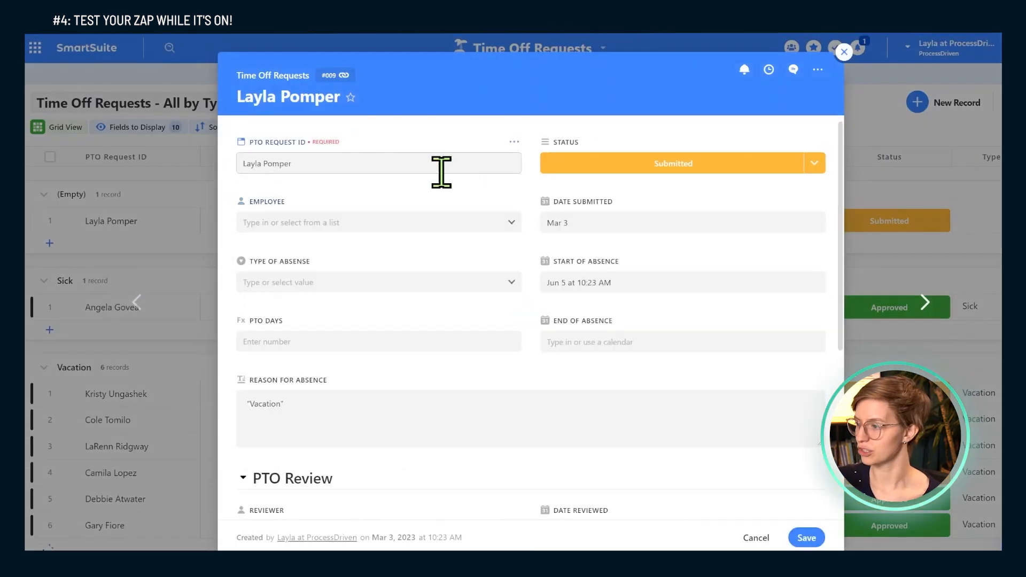
{"action": "left_click", "coordinate": [620, 283]}
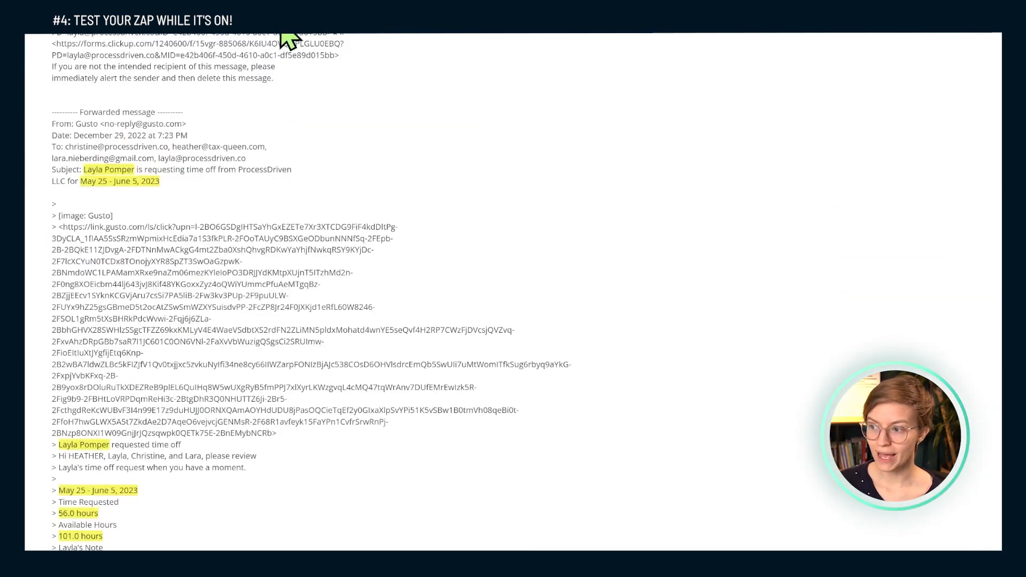
{"action": "mouse_move", "coordinate": [149, 184]}
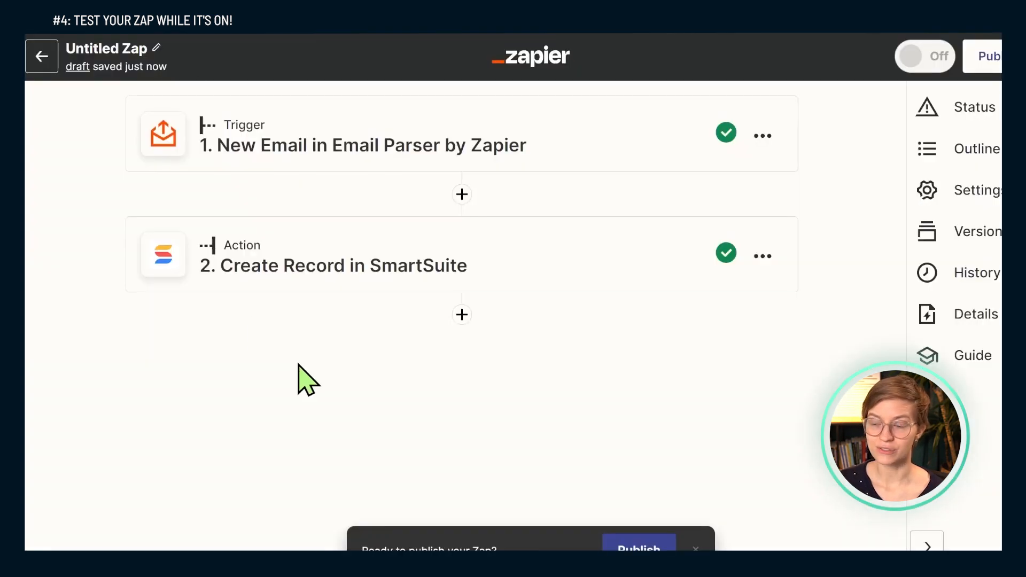
{"action": "left_click", "coordinate": [461, 194]}
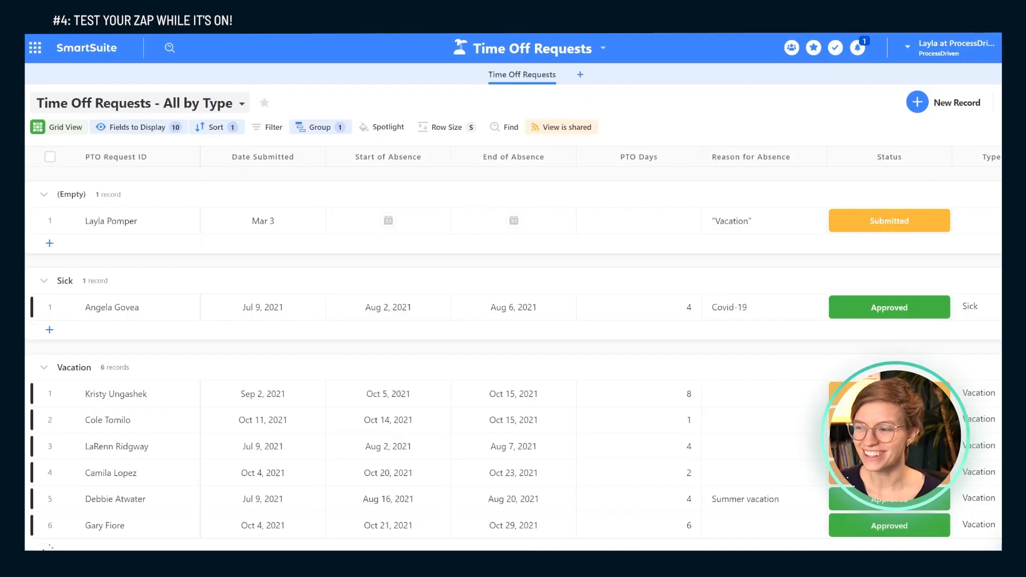
Open the latest ungrouped test record in Time Off Requests and inspect its Date Range, Start of Absence and End of Absence fields.
{"action": "left_click", "coordinate": [65, 219]}
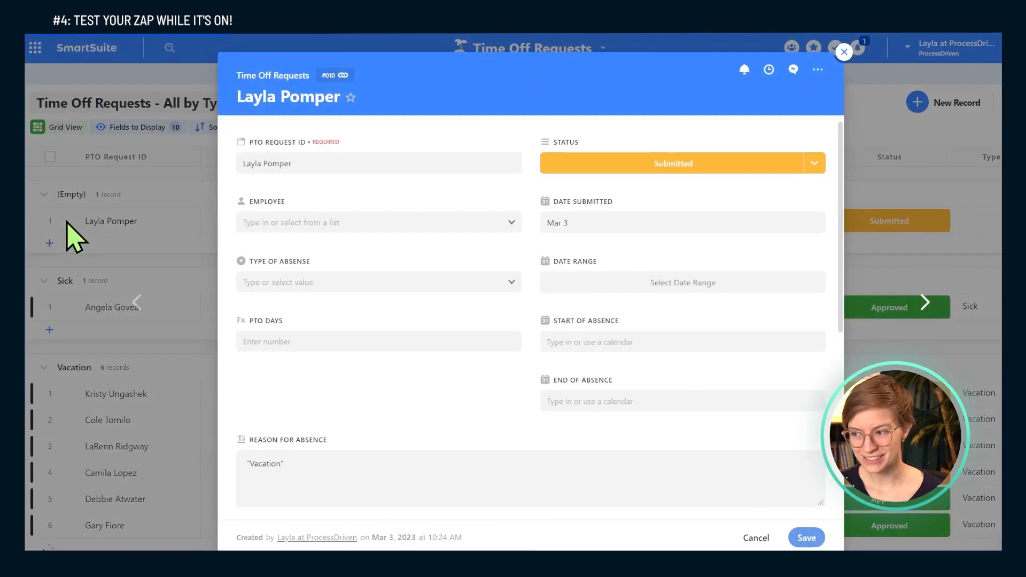
{"action": "left_click", "coordinate": [621, 342]}
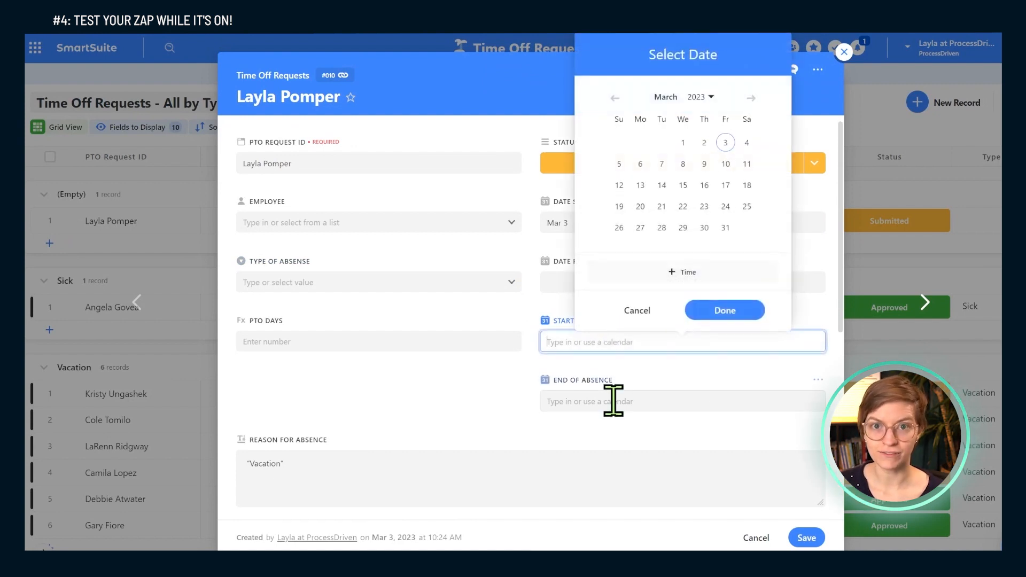
{"action": "left_click", "coordinate": [428, 391]}
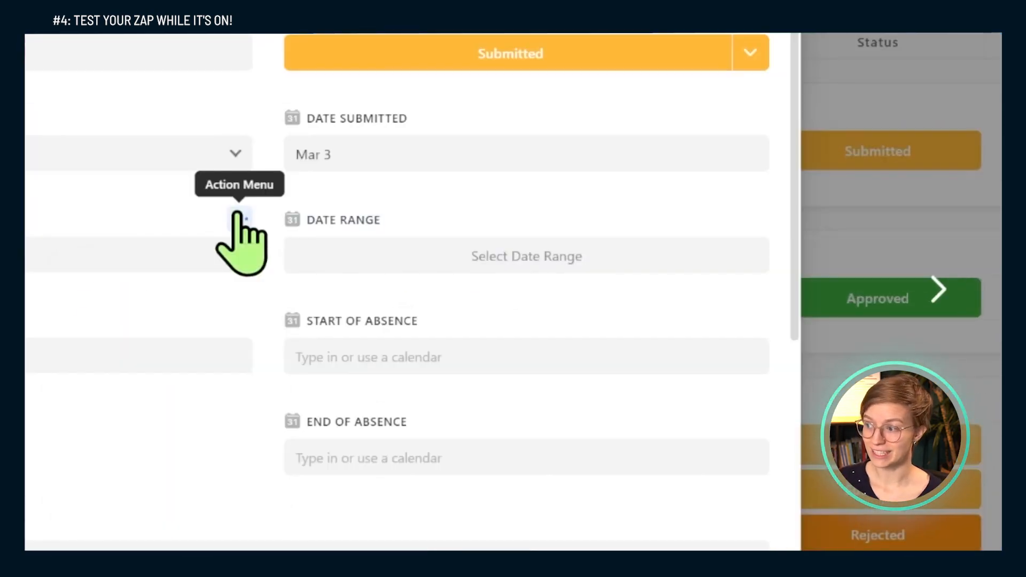
Add a single-line Text field named Dates Requested to the Time Off Requests record, starting from the Type of Absense field.
{"action": "left_click", "coordinate": [239, 216]}
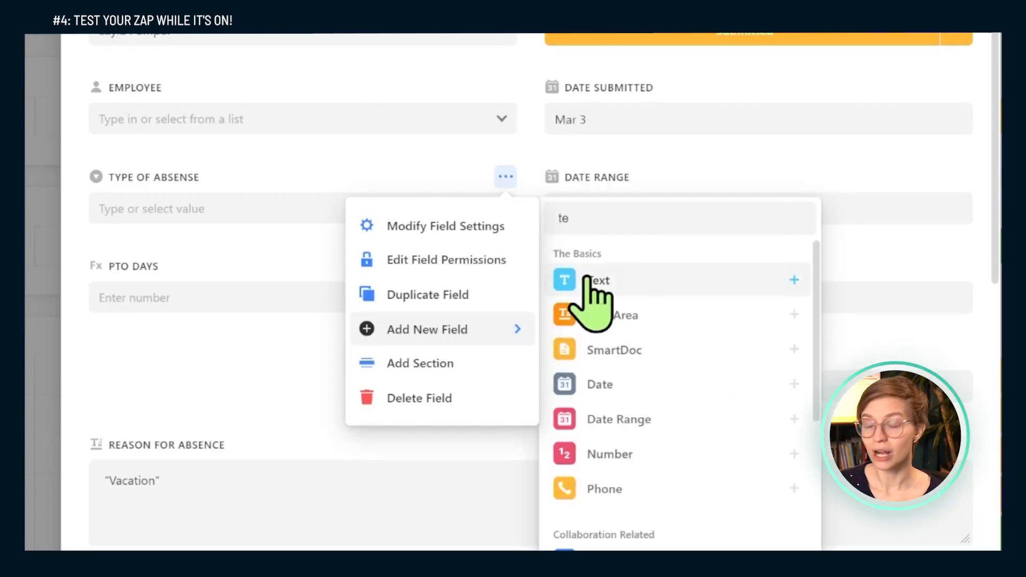
{"action": "left_click", "coordinate": [585, 281]}
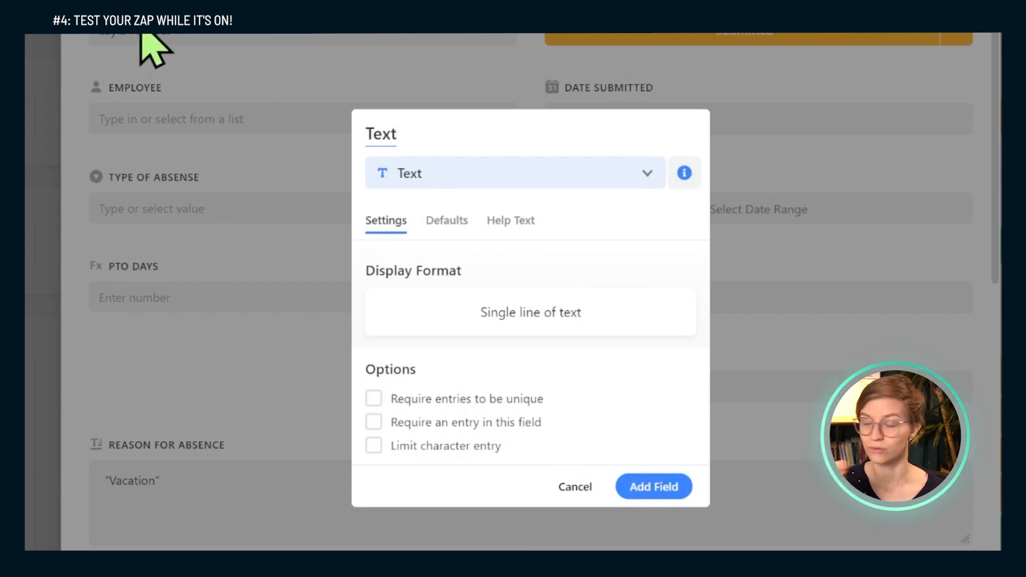
{"action": "key", "text": "ctrl+a"}
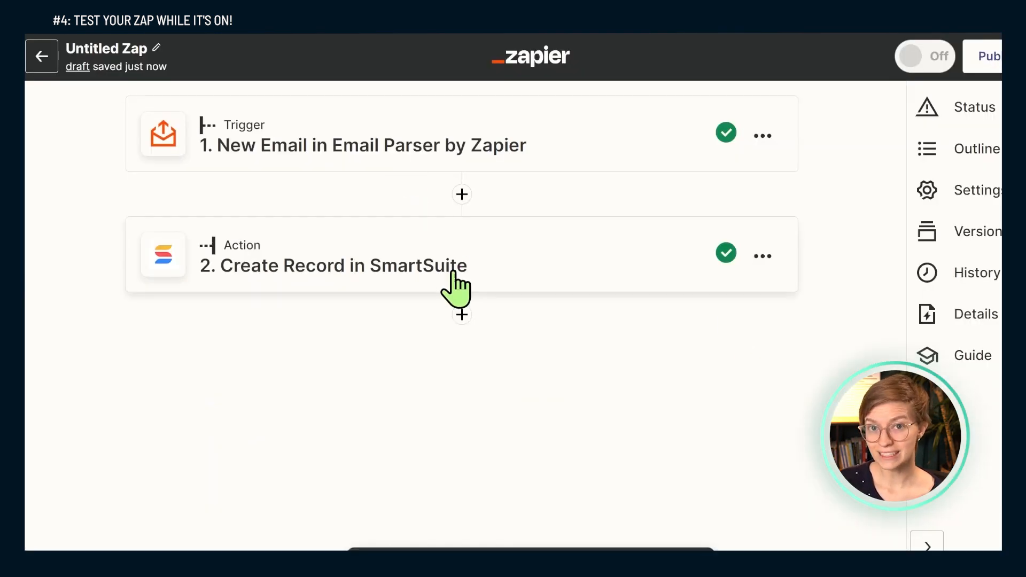
Back in the Zap, reopen the field setup of the Create Record in SmartSuite action and refresh its fields.
{"action": "left_click", "coordinate": [446, 267]}
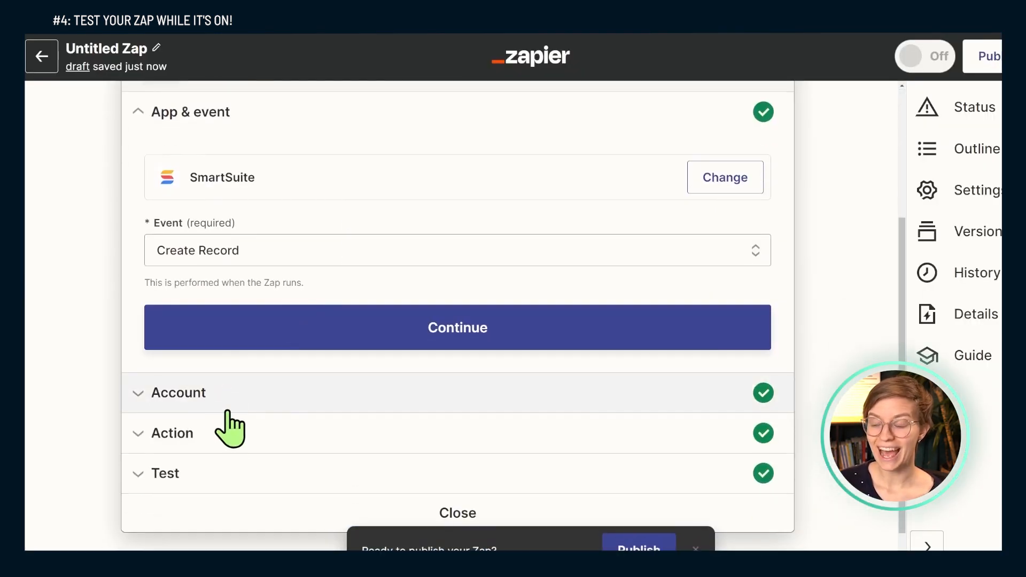
{"action": "left_click", "coordinate": [243, 445]}
{"action": "scroll", "coordinate": [310, 338], "scroll_direction": "down", "scroll_amount": 10}
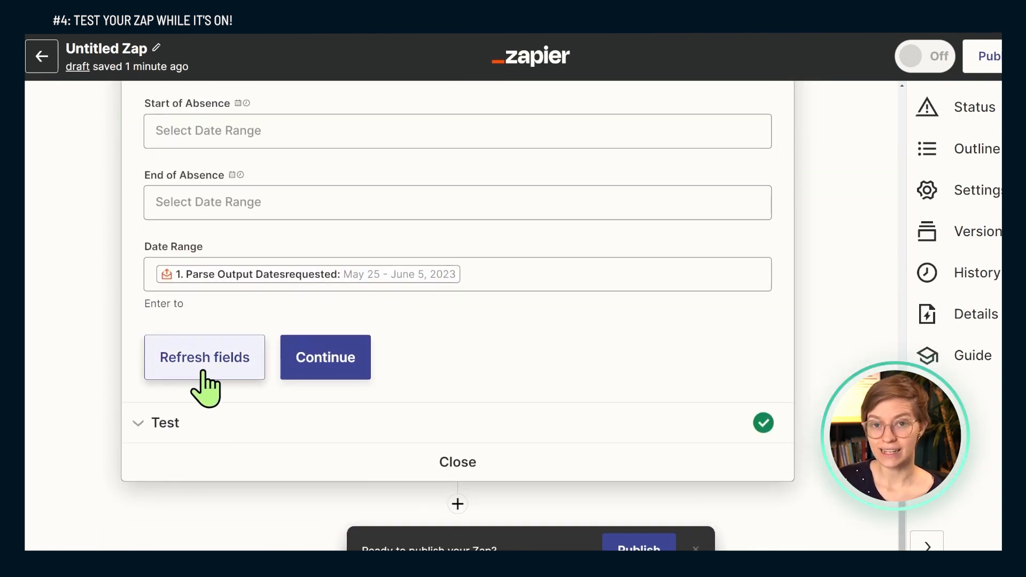
{"action": "left_click", "coordinate": [203, 372]}
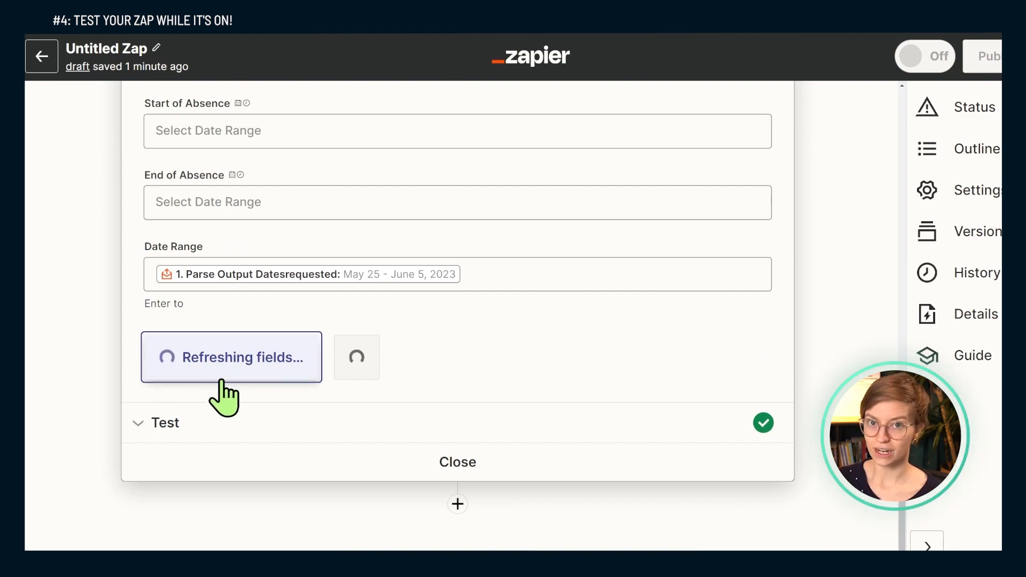
Find the parse output dates data and map Parse Output Datesrequested to the Dates Requested field.
{"action": "left_click", "coordinate": [206, 295]}
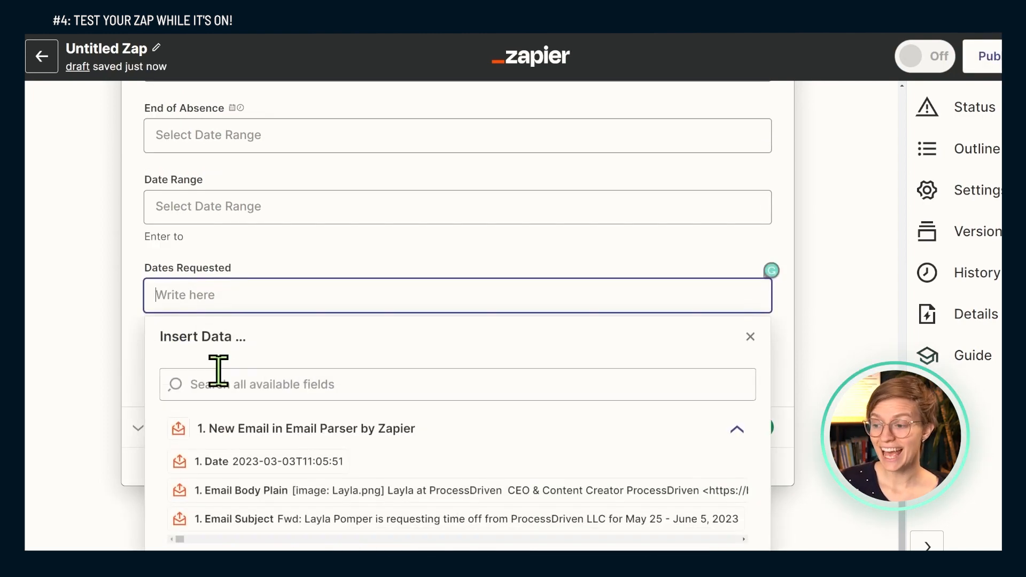
{"action": "left_click", "coordinate": [225, 386]}
{"action": "type", "text": "parse"}
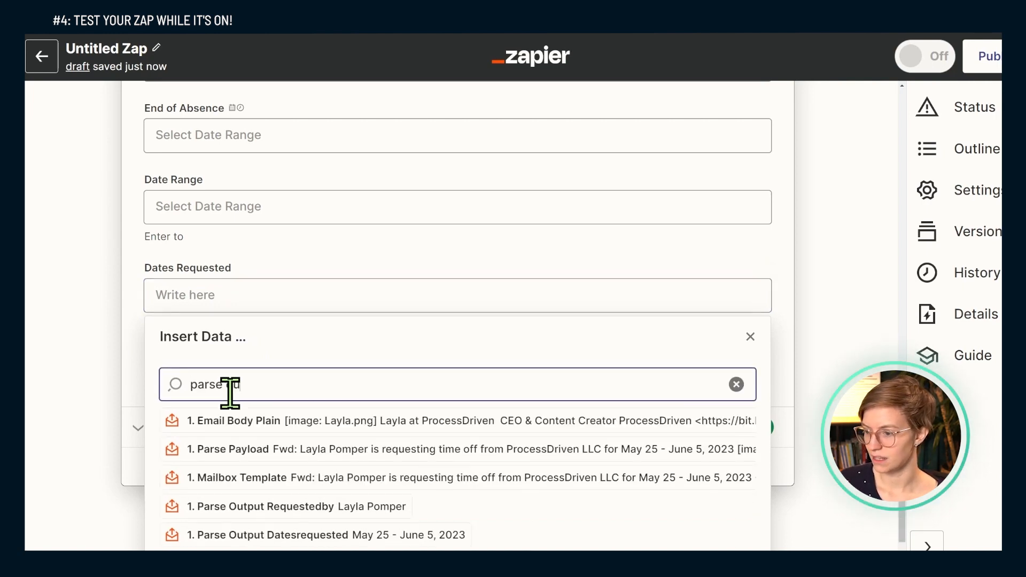
{"action": "type", "text": " output dates"}
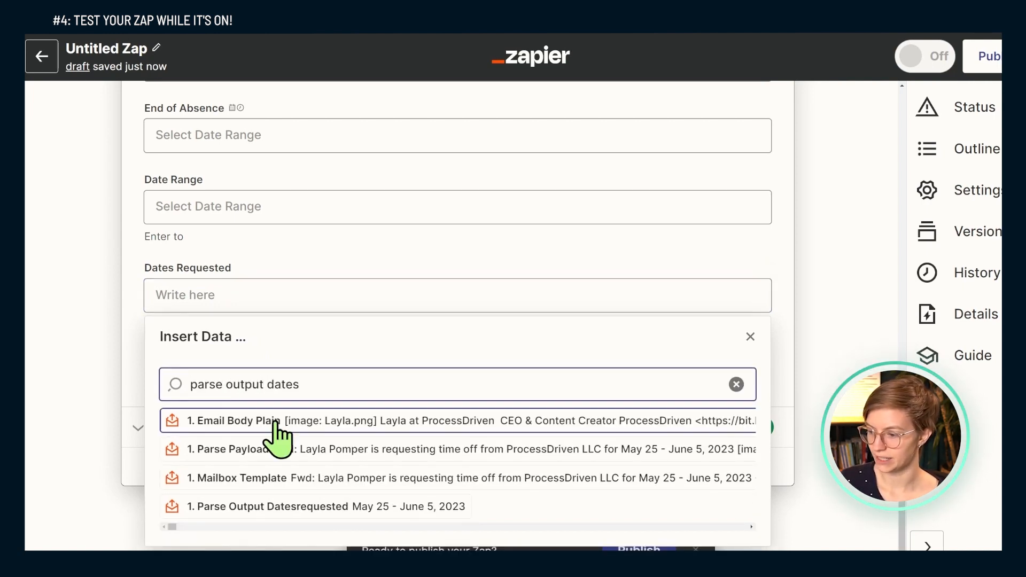
{"action": "left_click", "coordinate": [332, 508]}
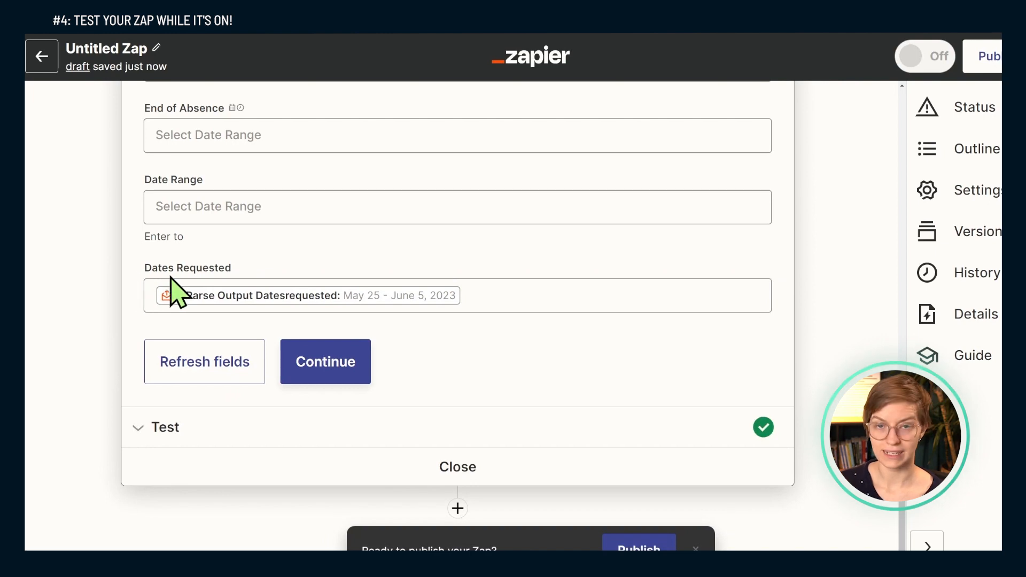
Check the value mapped to Dates Requested, accept the field setup and retest the SmartSuite action.
{"action": "left_click", "coordinate": [180, 301]}
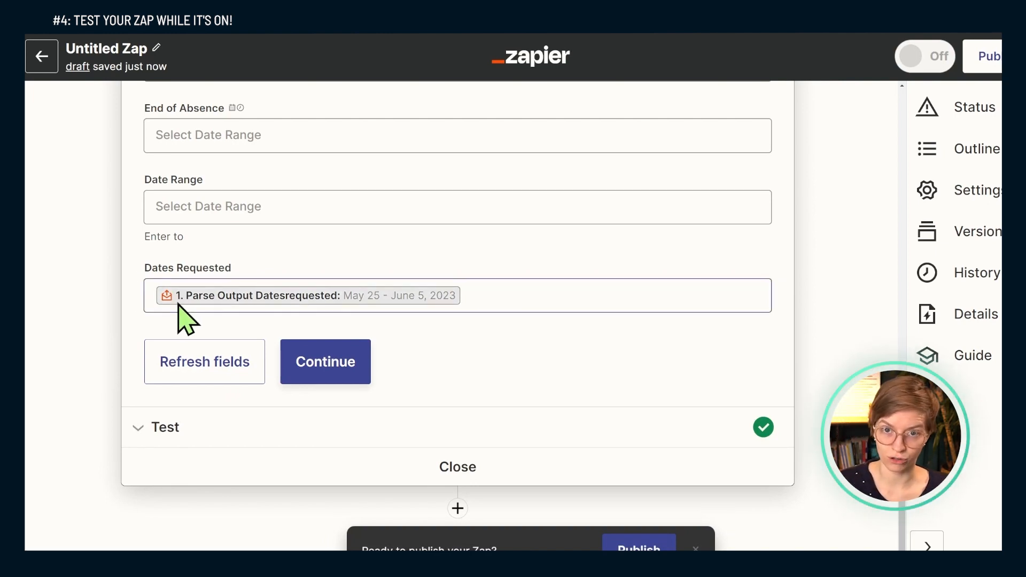
{"action": "left_click", "coordinate": [328, 374]}
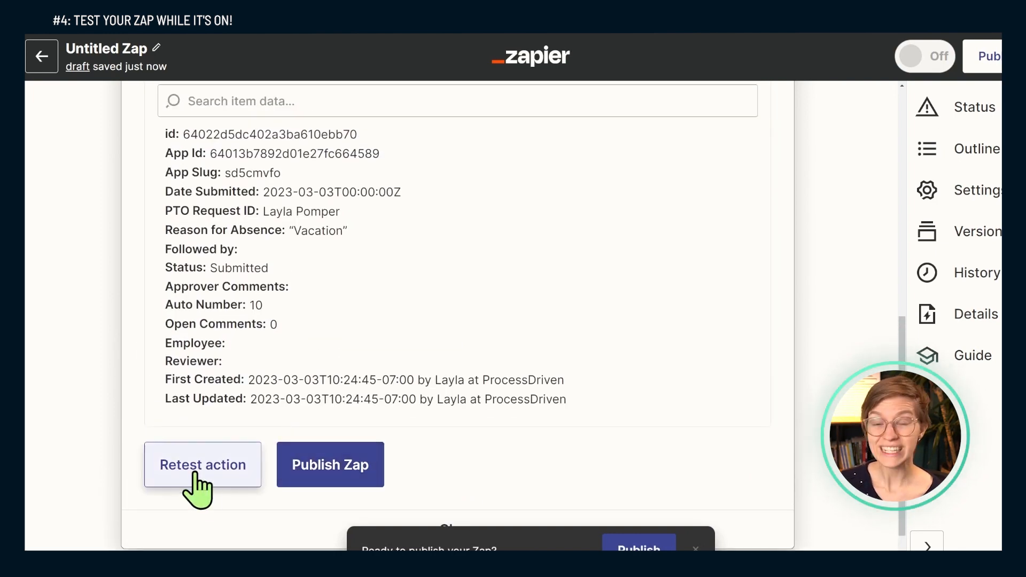
{"action": "left_click", "coordinate": [201, 465]}
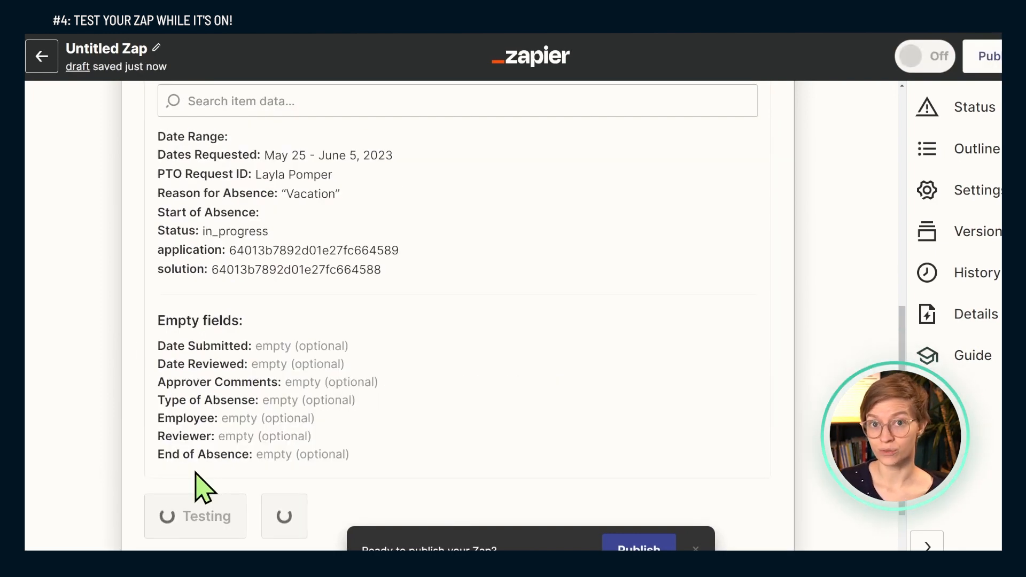